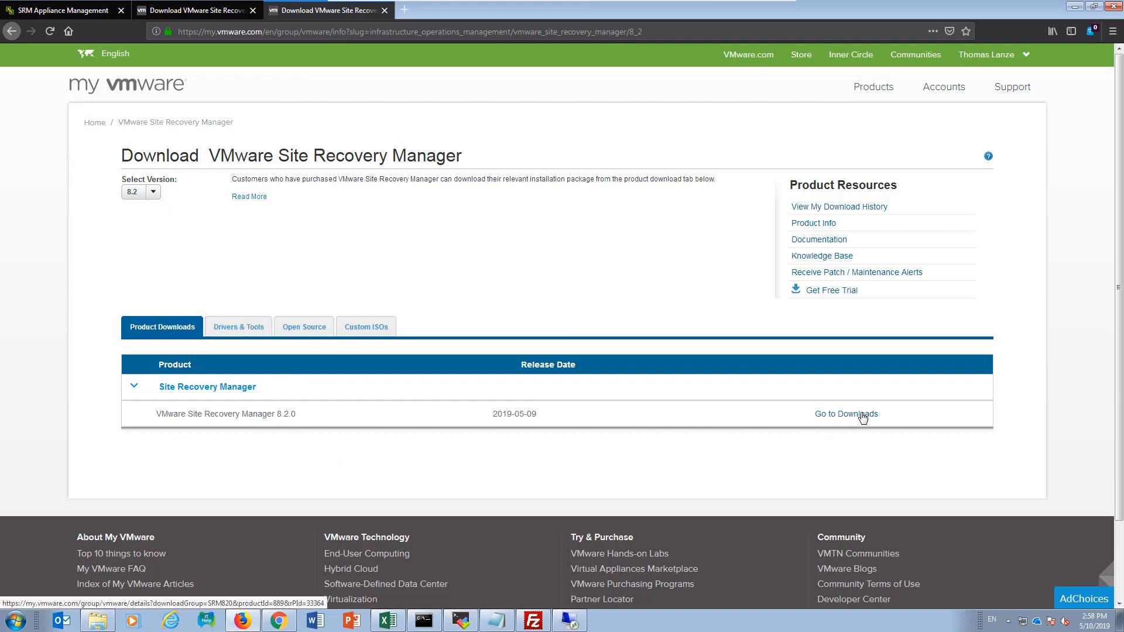
Step: Open the VMware Site Recovery Manager 8.2.0 downloads and examine the Windows installer and appliance ISO entries
{"action": "left_click", "coordinate": [860, 415]}
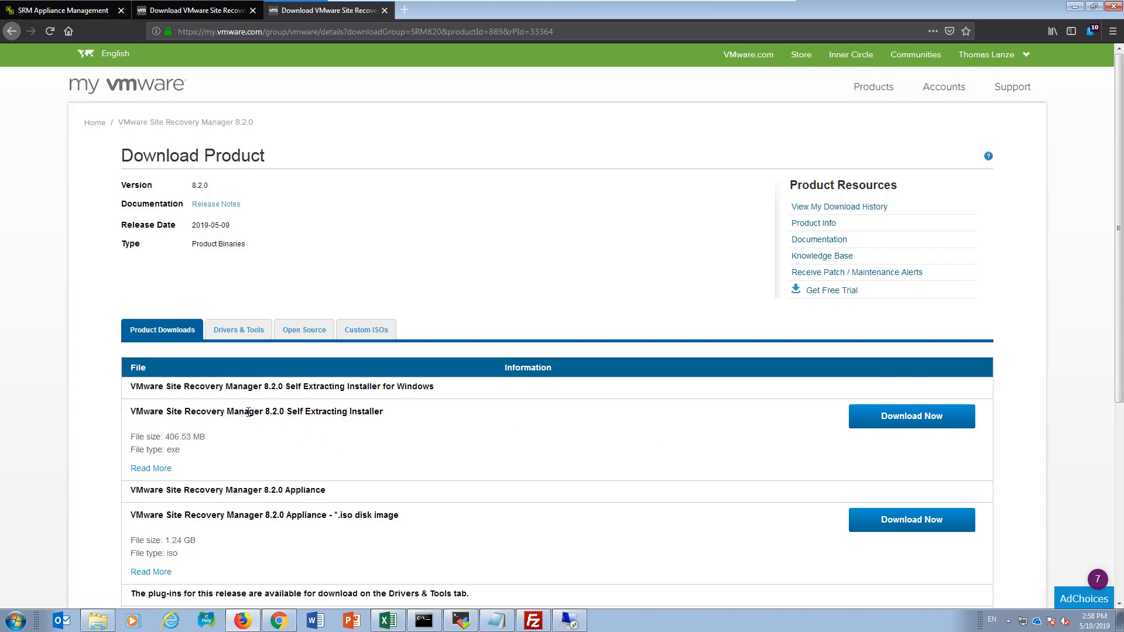
{"action": "left_click_drag", "start_coordinate": [225, 412], "coordinate": [408, 449]}
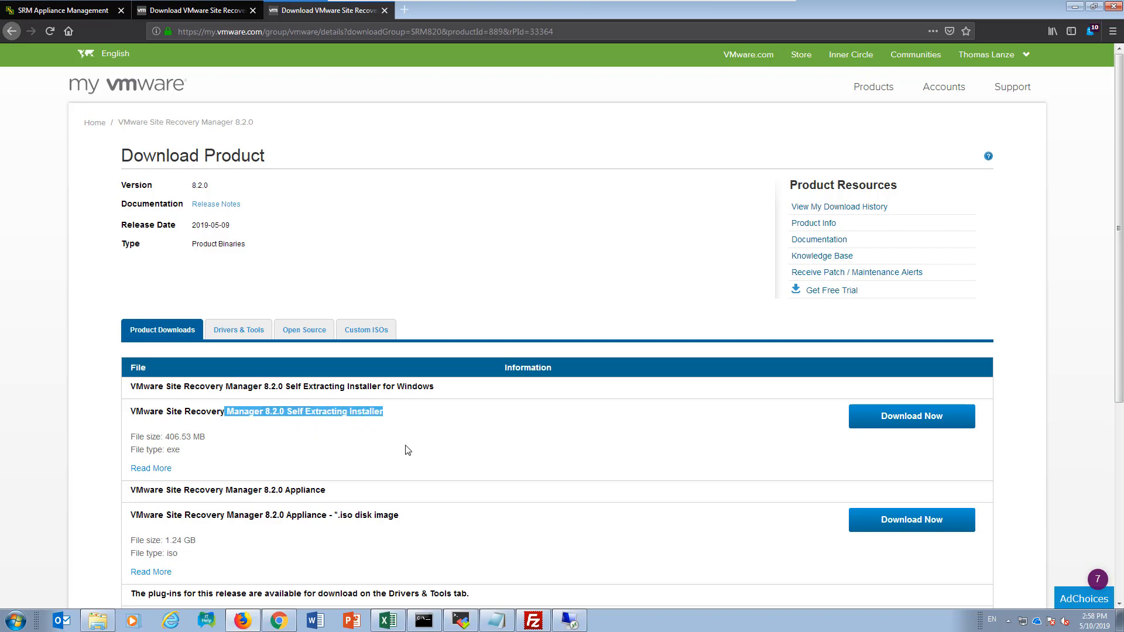
{"action": "scroll", "coordinate": [408, 450], "scroll_direction": "down", "scroll_amount": 2}
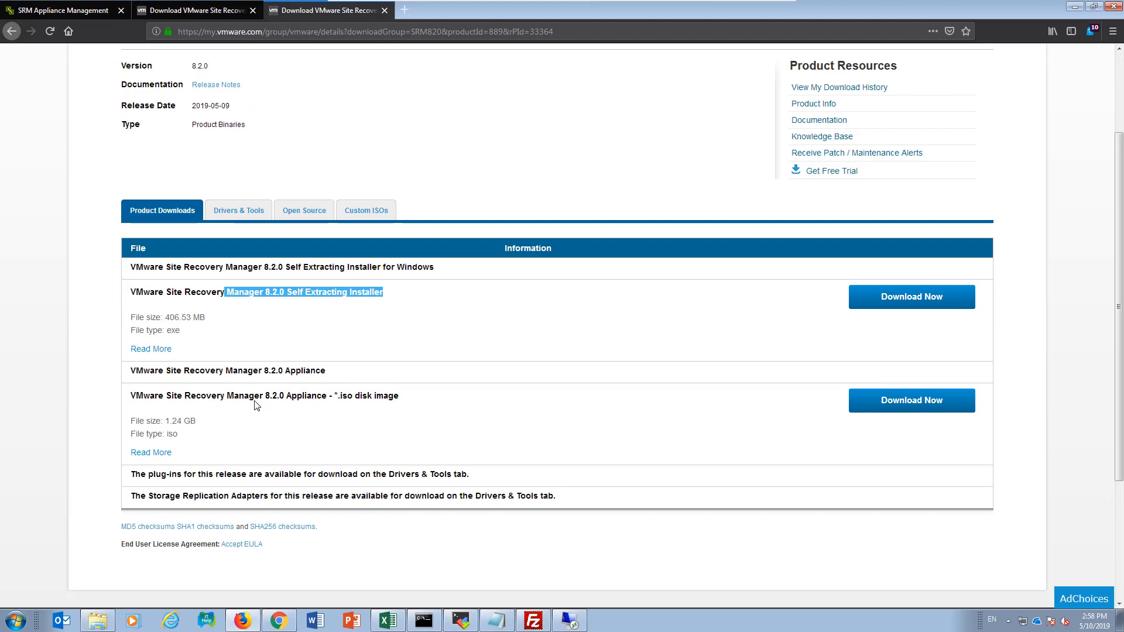
{"action": "left_click_drag", "start_coordinate": [266, 397], "coordinate": [399, 398]}
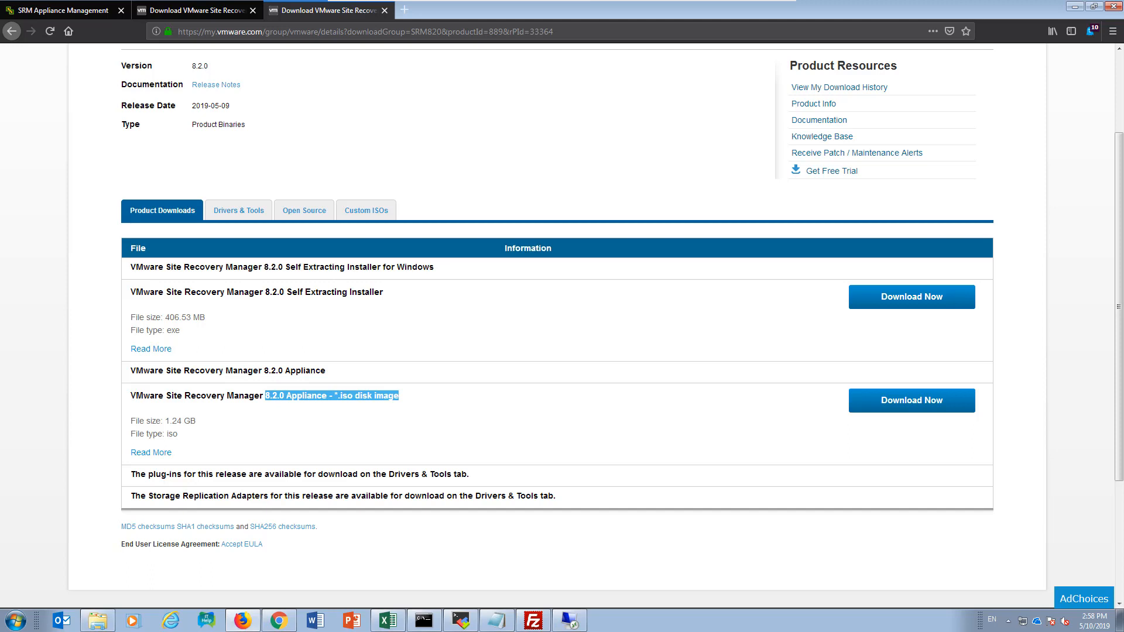
{"action": "key", "text": "ctrl+w"}
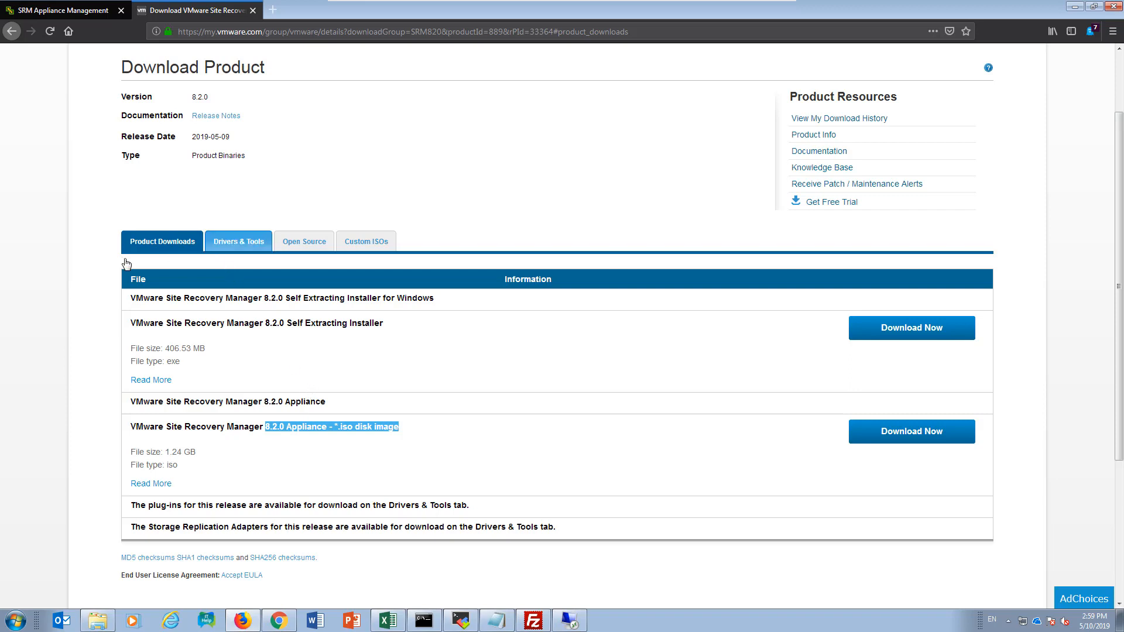
Step: Open the Storage Replication Adapters downloads for VMware Site Recovery Manager 8.2.0 from the drivers and tools list
{"action": "left_click", "coordinate": [234, 250]}
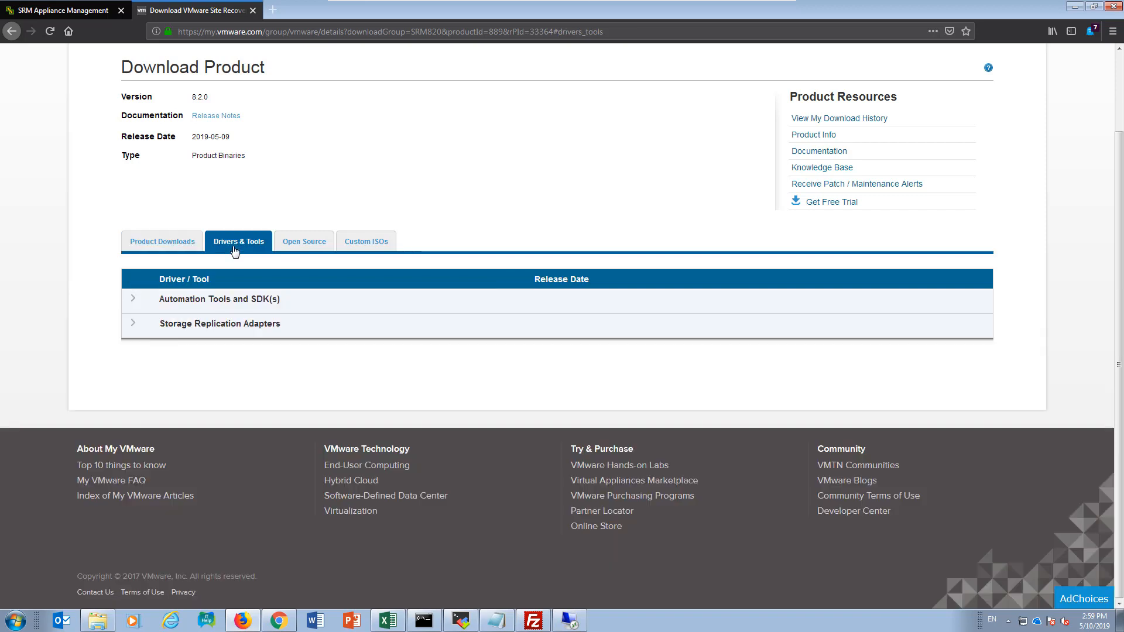
{"action": "left_click", "coordinate": [133, 327]}
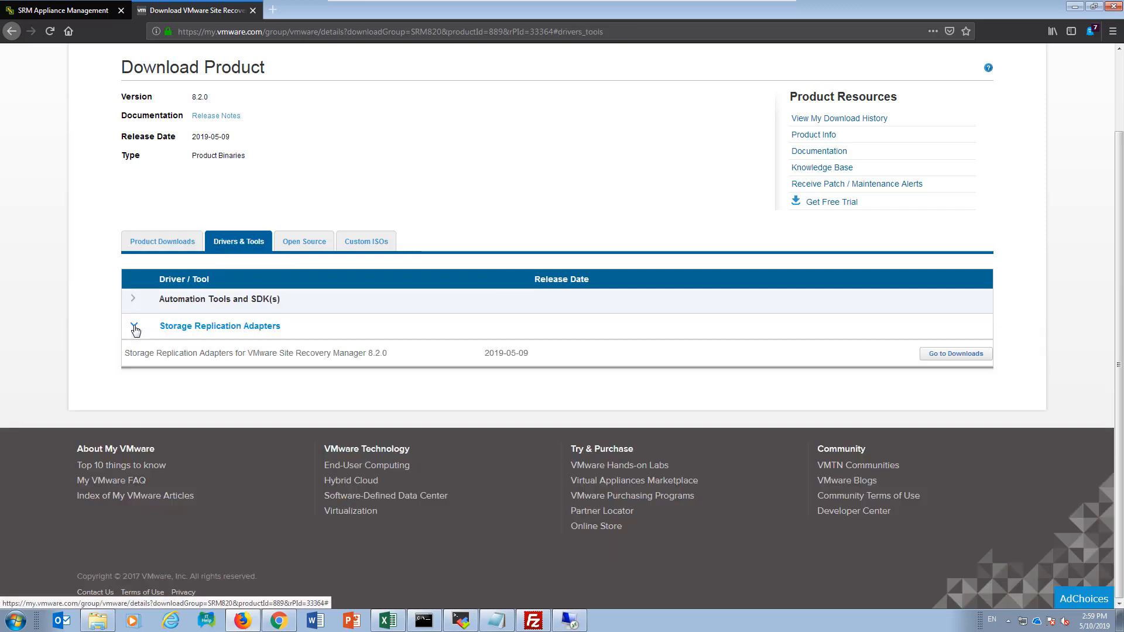
{"action": "left_click", "coordinate": [937, 355]}
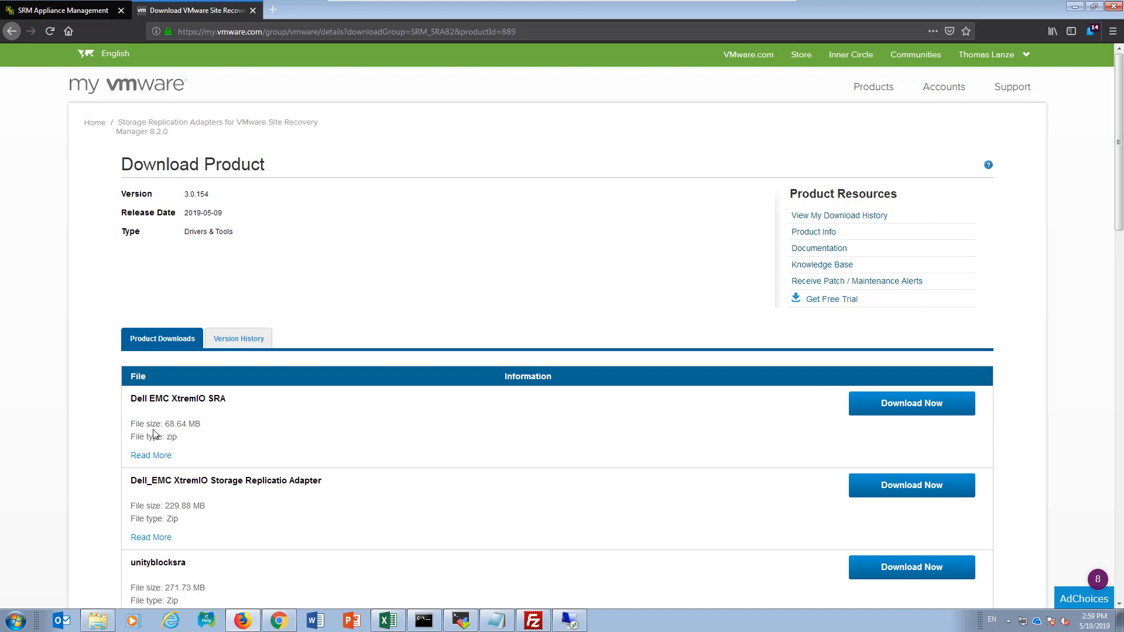
Step: Examine the version and operating system details of the Dell EMC XtremIO SRA and Dell_EMC XtremIO Storage Replicatio Adapter
{"action": "left_click", "coordinate": [149, 456]}
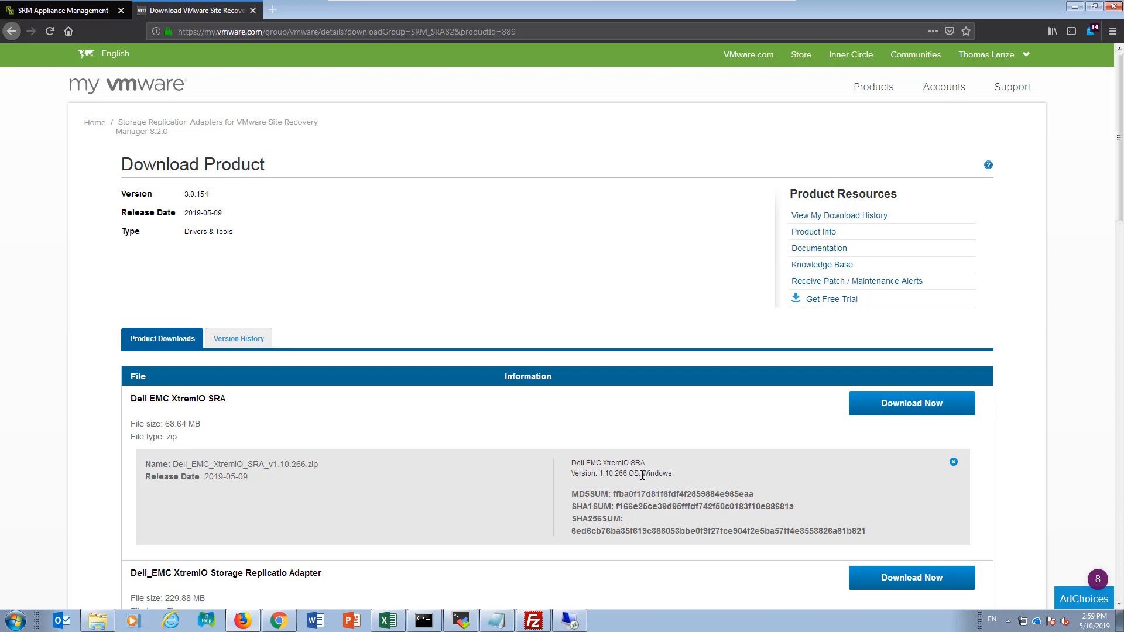
{"action": "left_click_drag", "start_coordinate": [641, 474], "coordinate": [676, 478]}
{"action": "scroll", "coordinate": [676, 477], "scroll_direction": "down", "scroll_amount": 2}
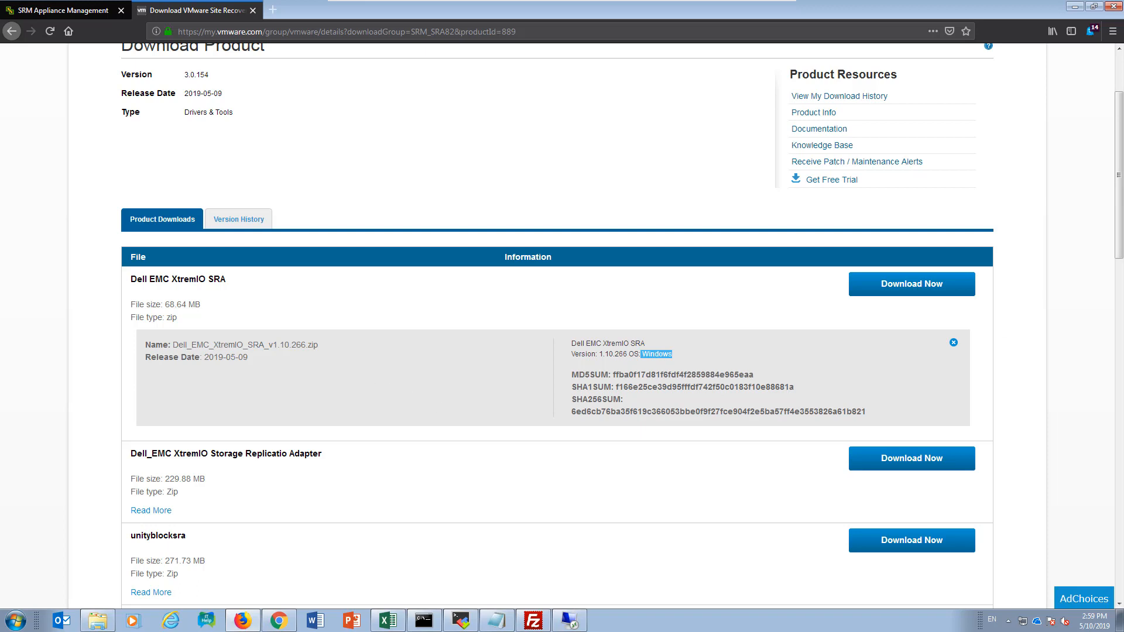
{"action": "left_click", "coordinate": [161, 510]}
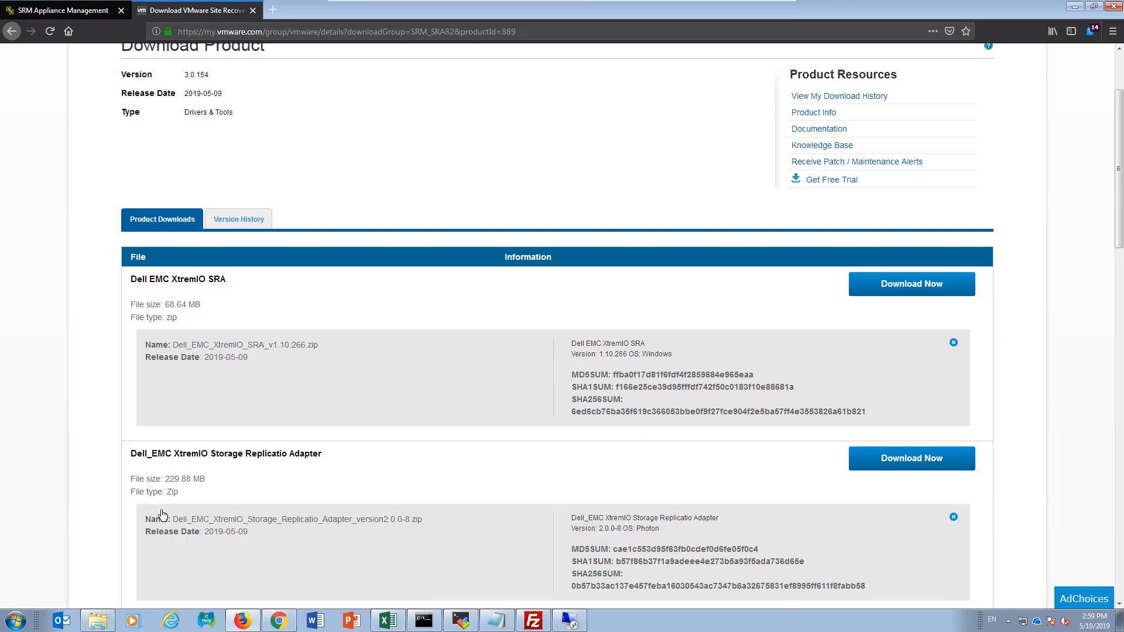
{"action": "scroll", "coordinate": [387, 505], "scroll_direction": "down", "scroll_amount": 1}
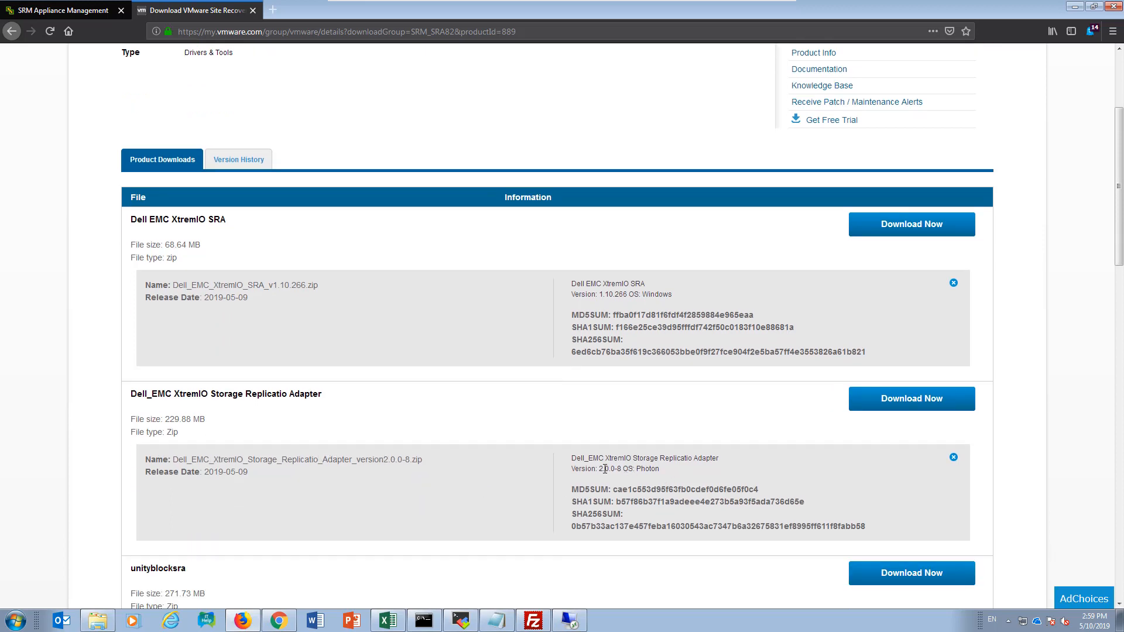
{"action": "left_click_drag", "start_coordinate": [623, 470], "coordinate": [660, 472]}
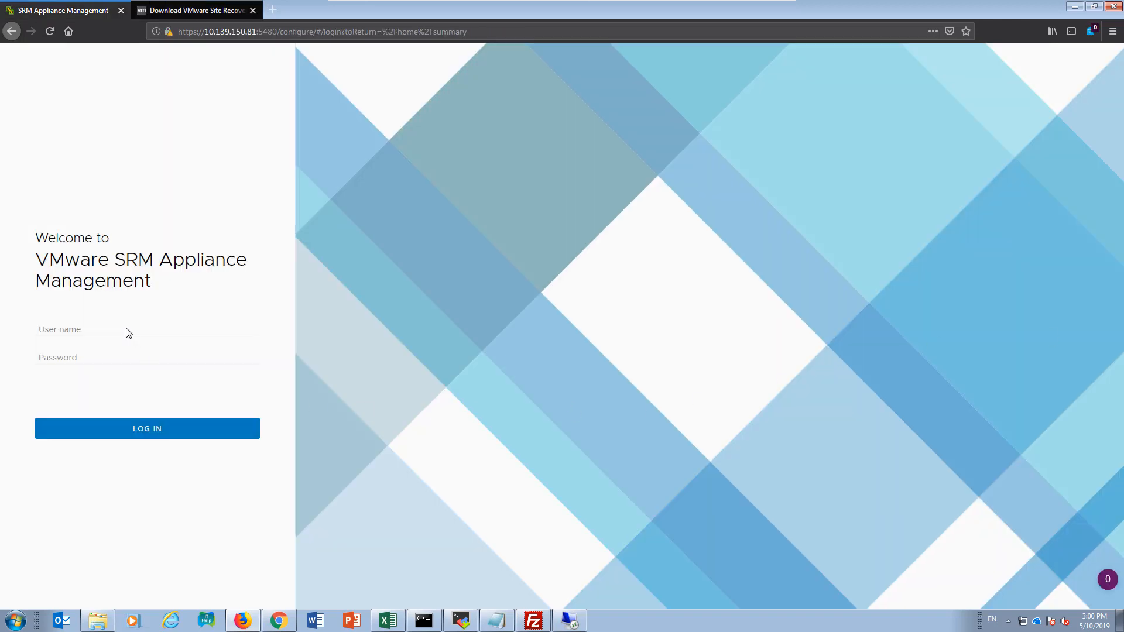
{"action": "left_click", "coordinate": [116, 327]}
{"action": "type", "text": "admin"}
{"action": "key", "text": "Tab"}
{"action": "type", "text": "•••••••"}
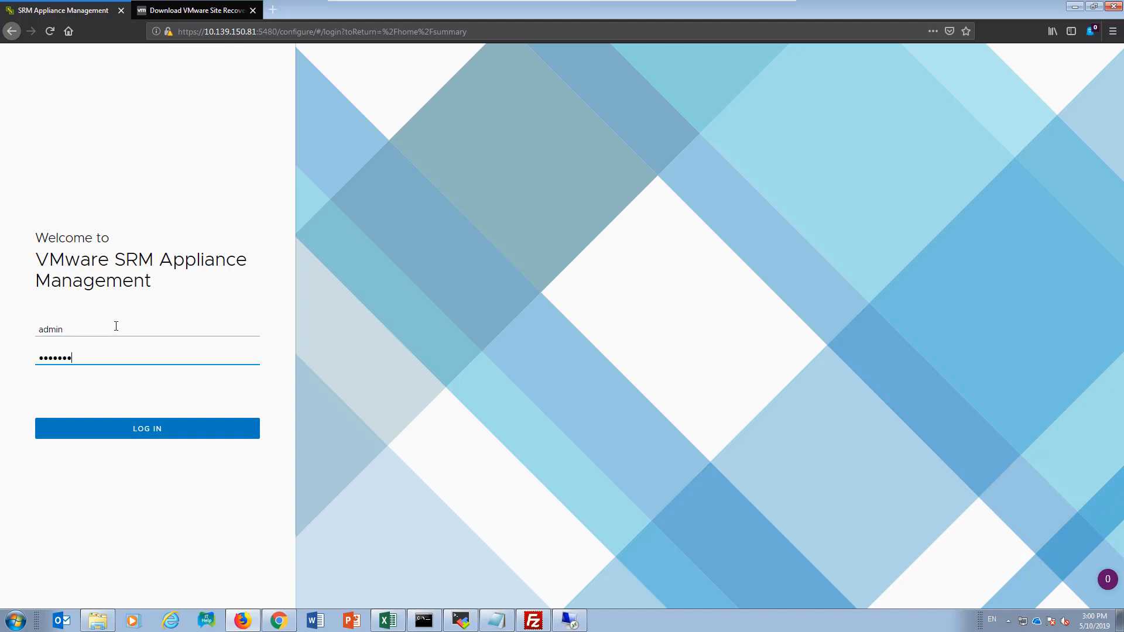
{"action": "type", "text": "••••"}
{"action": "left_click", "coordinate": [276, 31]}
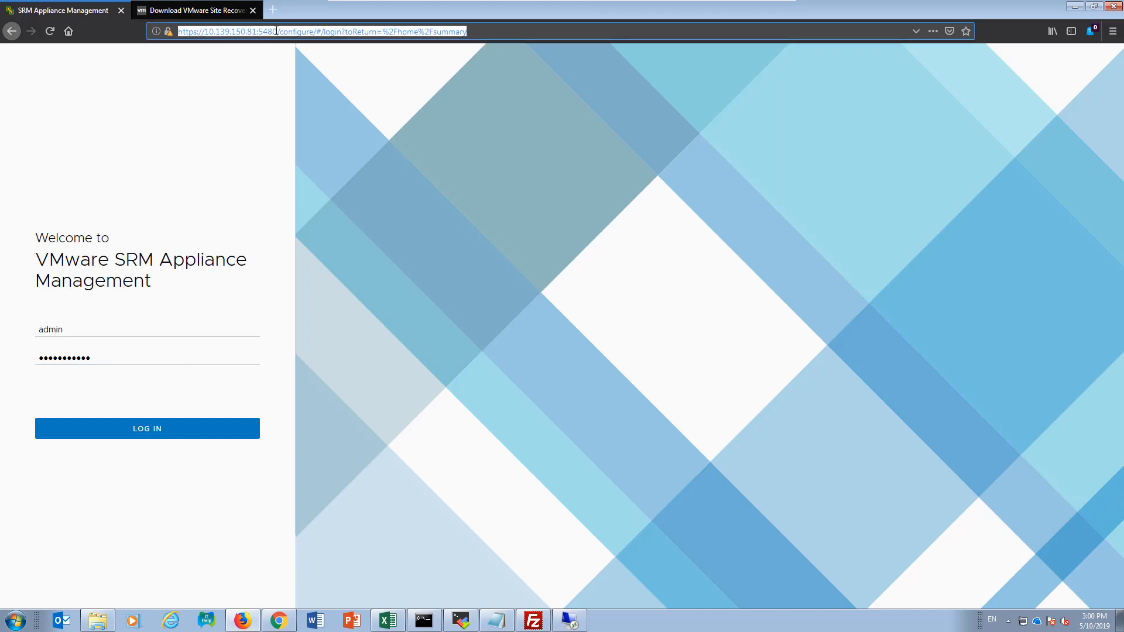
{"action": "left_click_drag", "start_coordinate": [277, 31], "coordinate": [177, 31]}
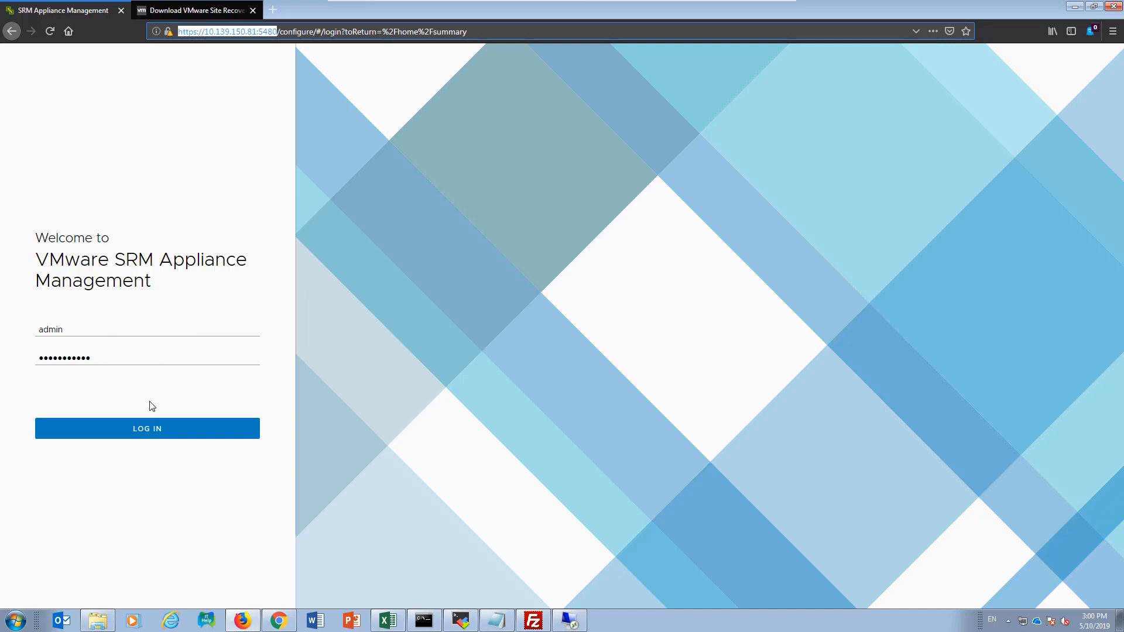
{"action": "left_click", "coordinate": [146, 430]}
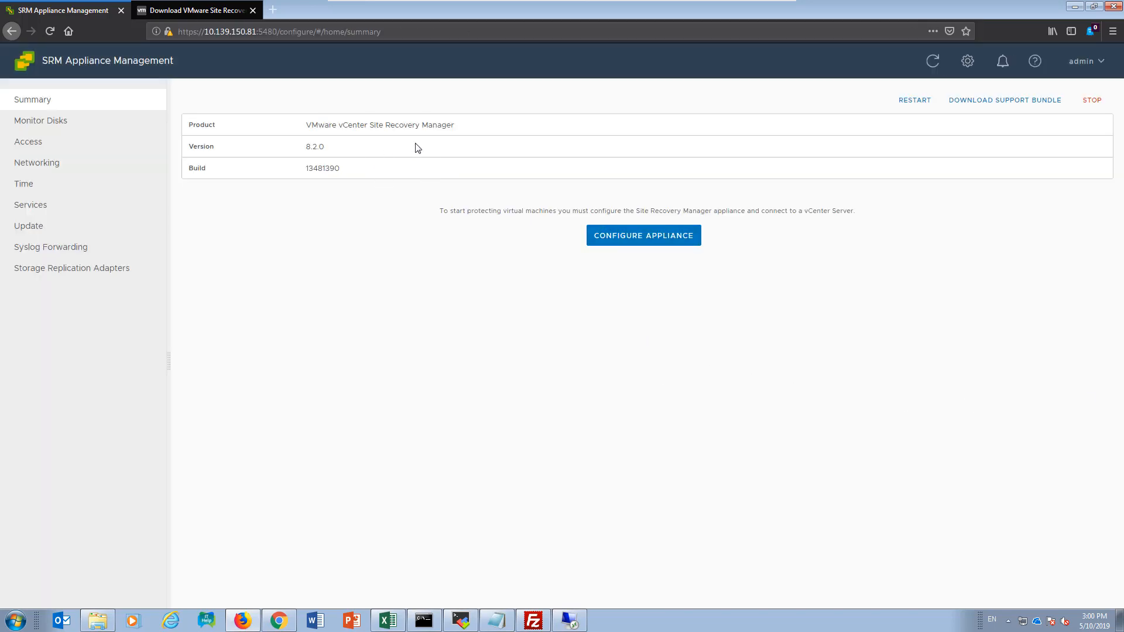
Step: Connect the appliance to Platform Services Controller and vCenter Server prodvc02.vdi.xtremio with the vSphere administrator's user name and password, accepting both certificates
{"action": "left_click", "coordinate": [646, 236]}
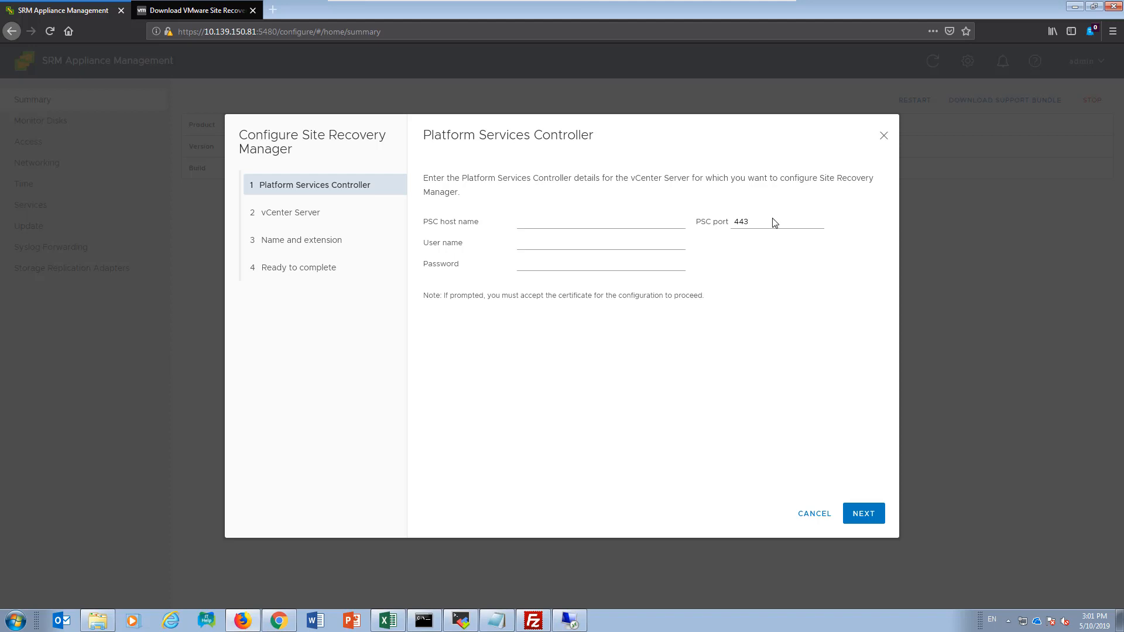
{"action": "left_click", "coordinate": [575, 224]}
{"action": "type", "text": "prodvc02.vdi.xtremio"}
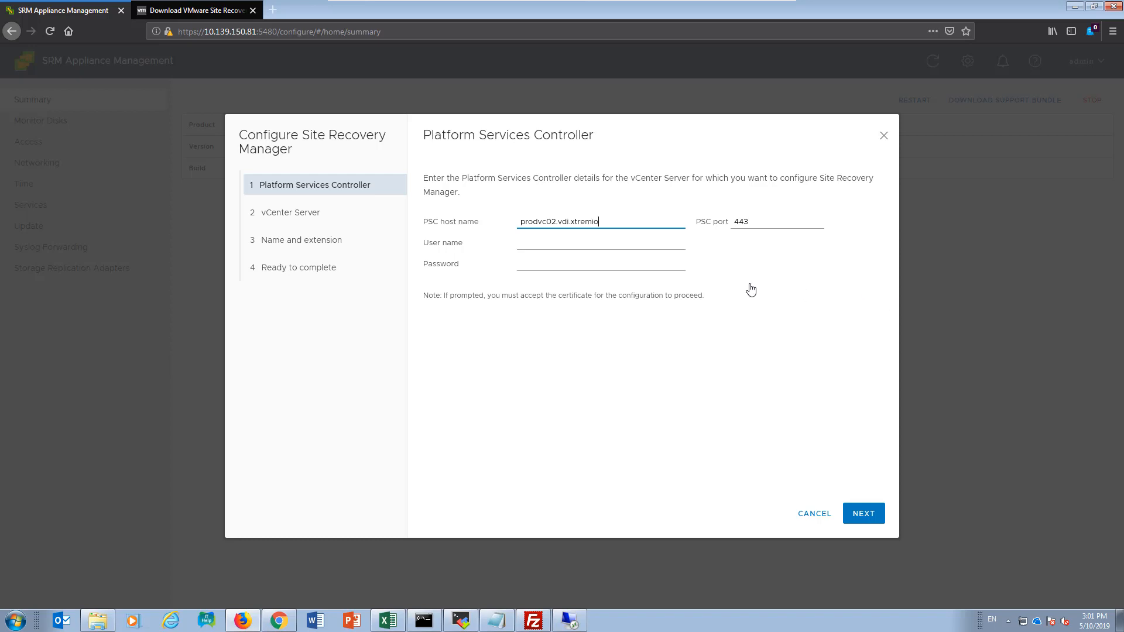
{"action": "left_click", "coordinate": [583, 242]}
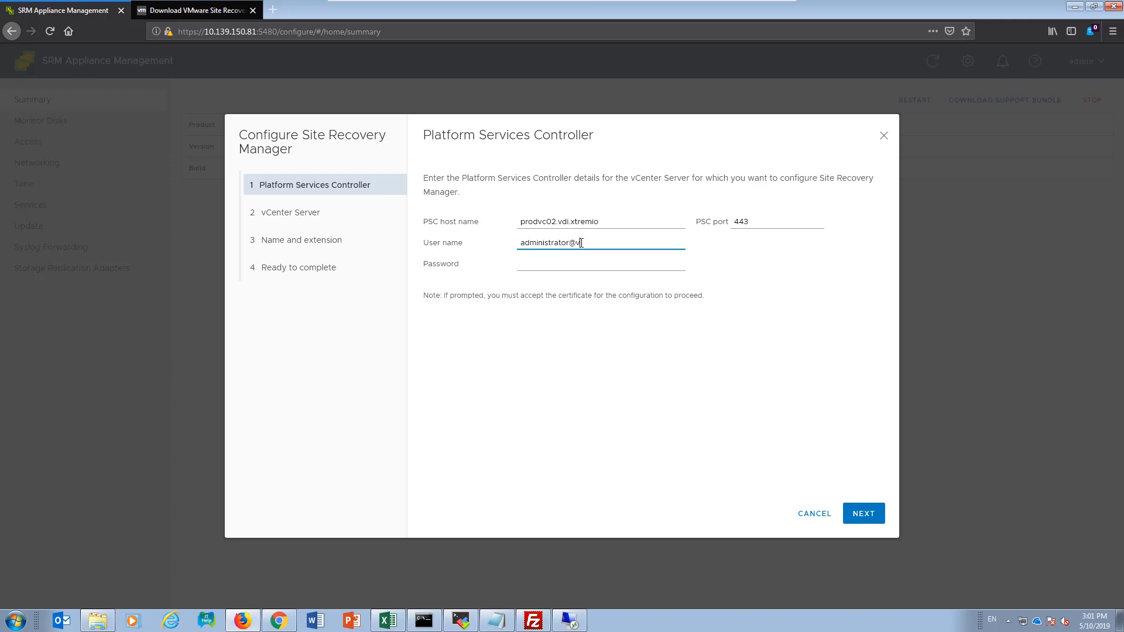
{"action": "type", "text": "administrator@vsphere.local"}
{"action": "key", "text": "Tab"}
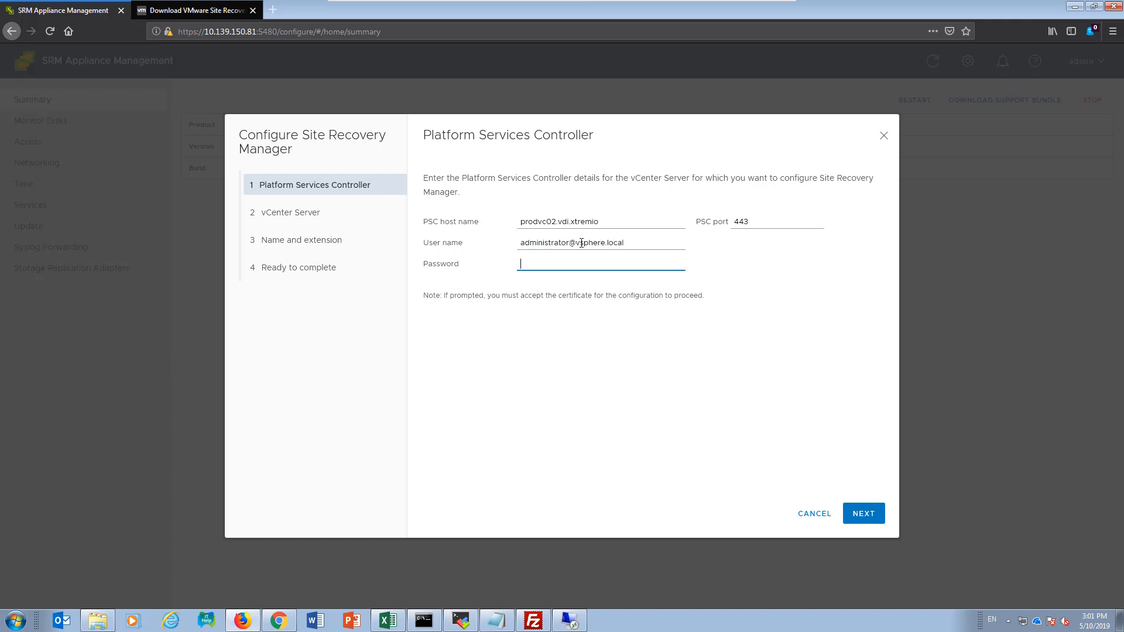
{"action": "type", "text": "••••••••••"}
{"action": "left_click", "coordinate": [861, 514]}
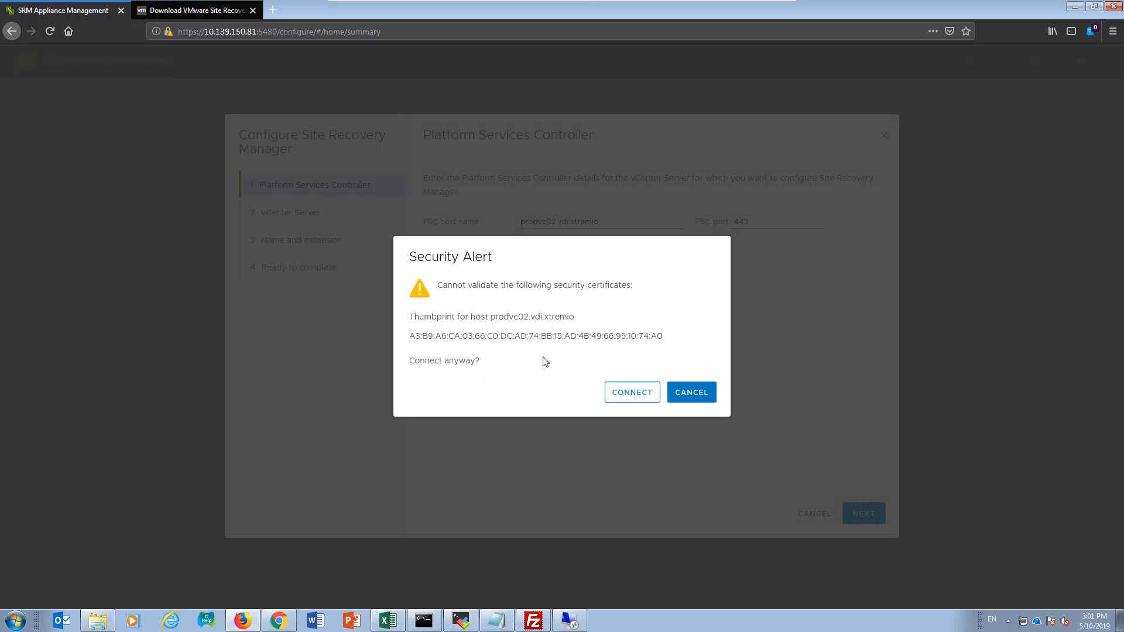
{"action": "left_click", "coordinate": [634, 397]}
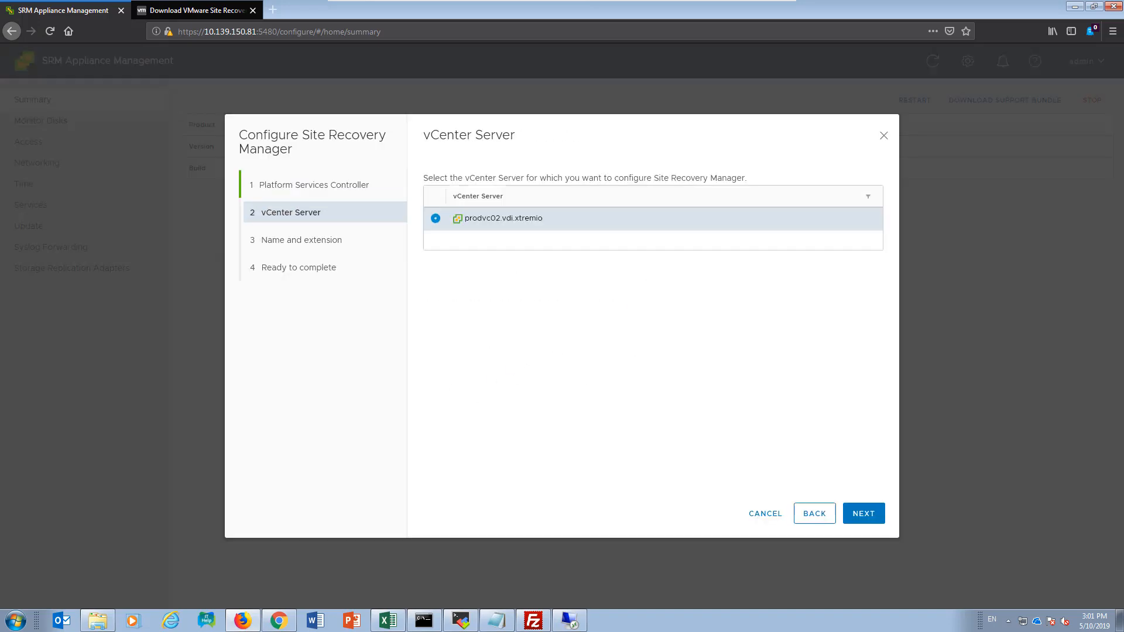
{"action": "left_click", "coordinate": [862, 514]}
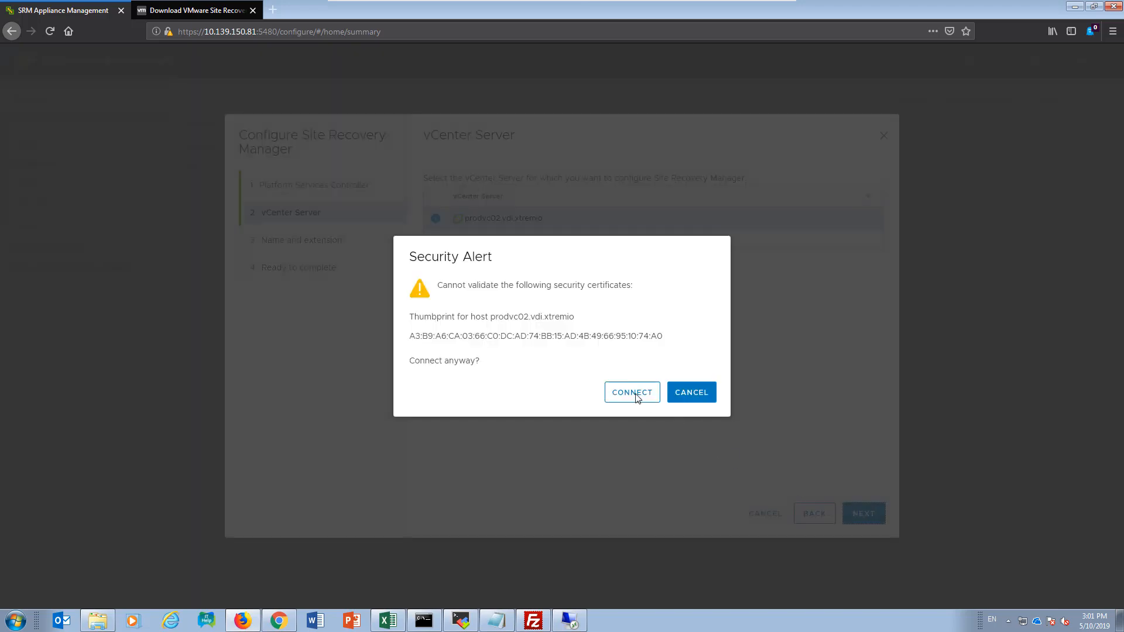
{"action": "left_click", "coordinate": [636, 398]}
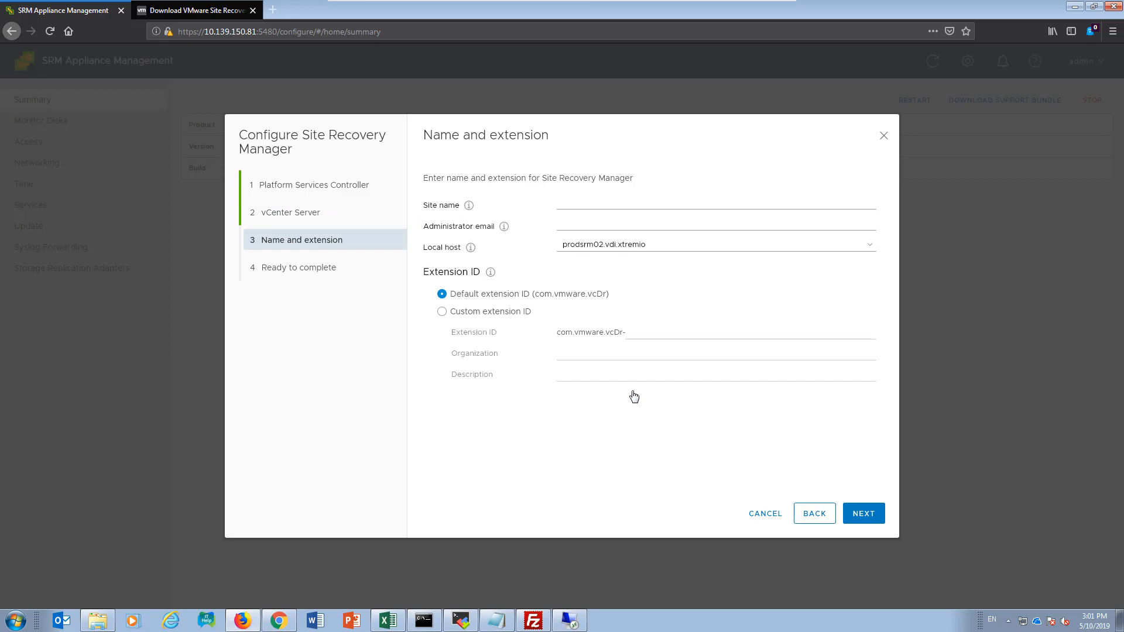
Step: Name the site local-site, enter the administrator's e-mail, keep the default extension ID, and finish the appliance configuration
{"action": "left_click", "coordinate": [567, 206]}
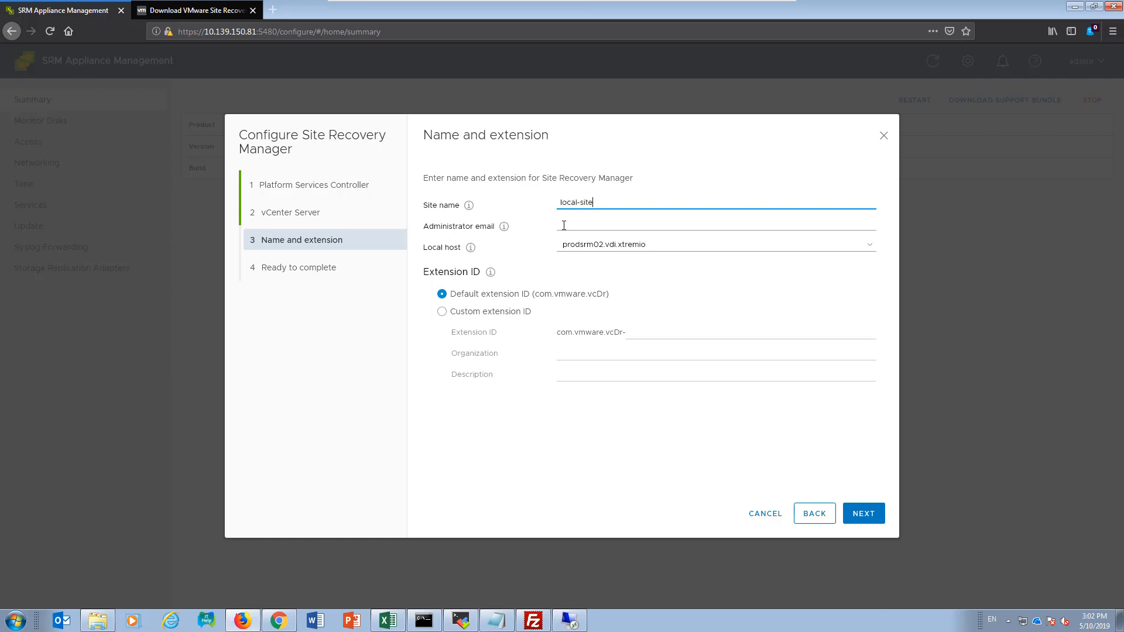
{"action": "left_click", "coordinate": [554, 220]}
{"action": "type", "text": "ad"}
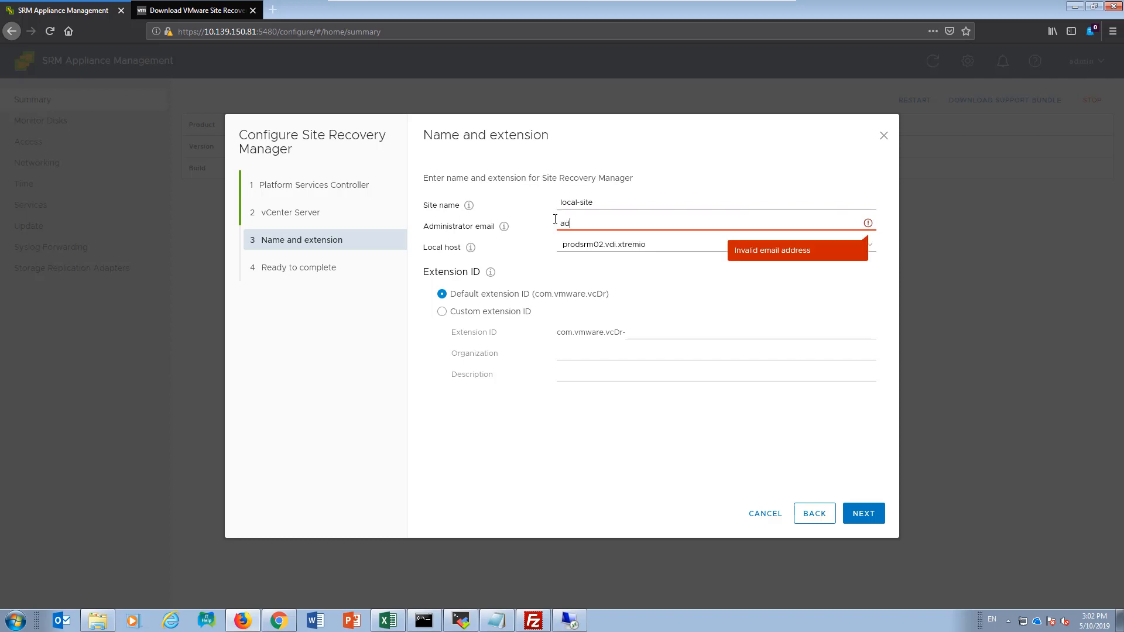
{"action": "type", "text": "ministrator@vsphere.local"}
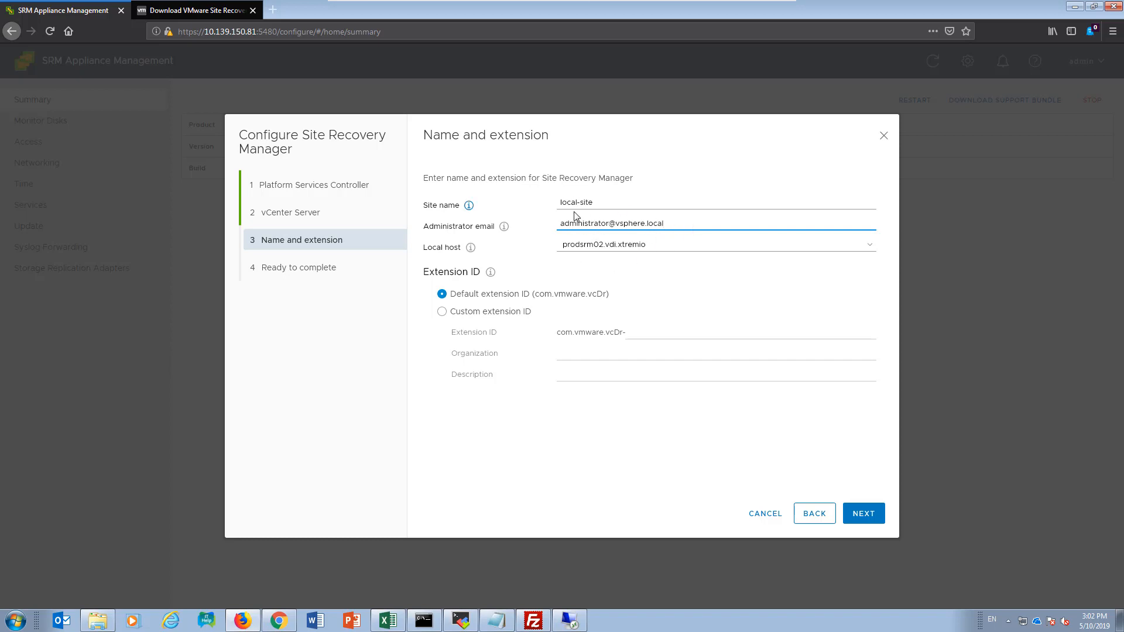
{"action": "left_click", "coordinate": [864, 514]}
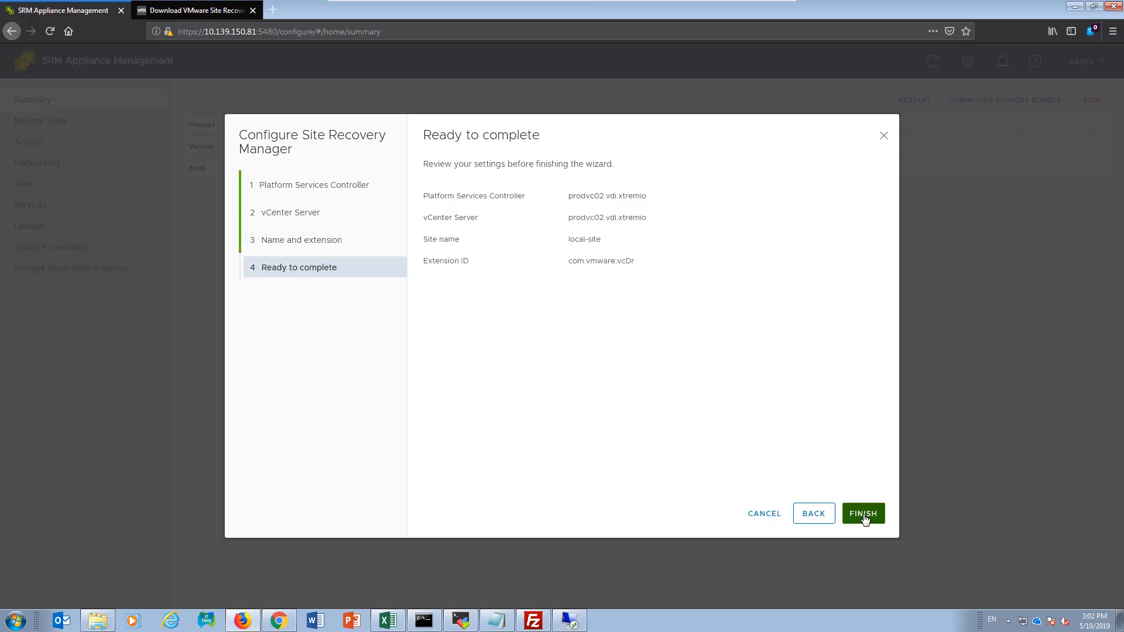
{"action": "left_click", "coordinate": [863, 514]}
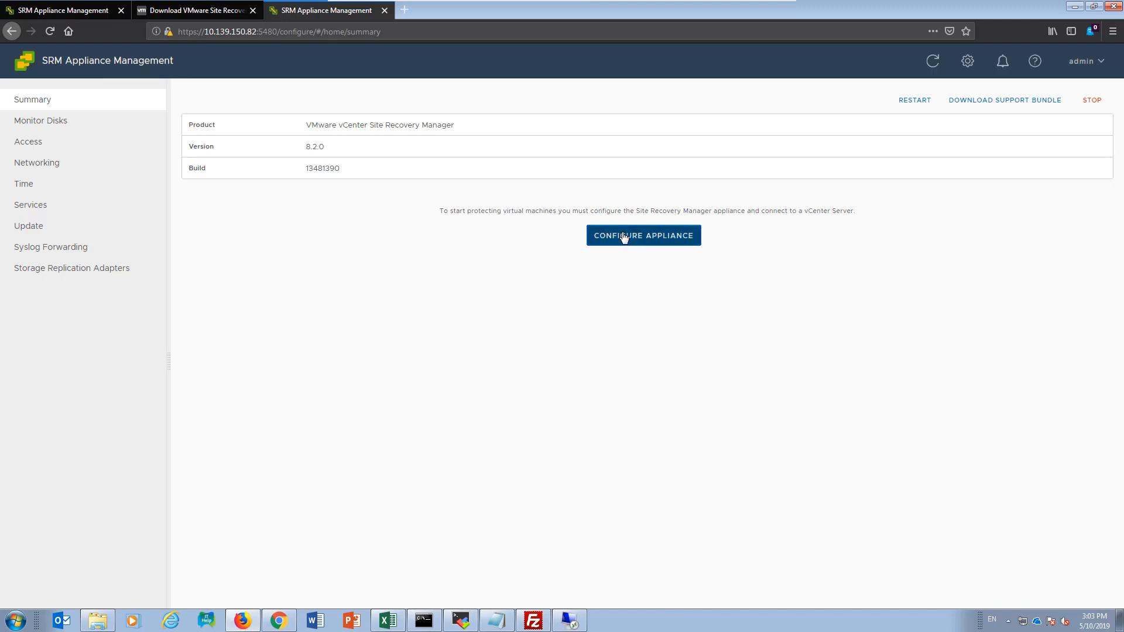
Step: Connect the second appliance at 10.139.150.82 to Platform Services Controller and vCenter Server drvc02.vdi.xtremio, accepting both security certificates
{"action": "left_click", "coordinate": [624, 237]}
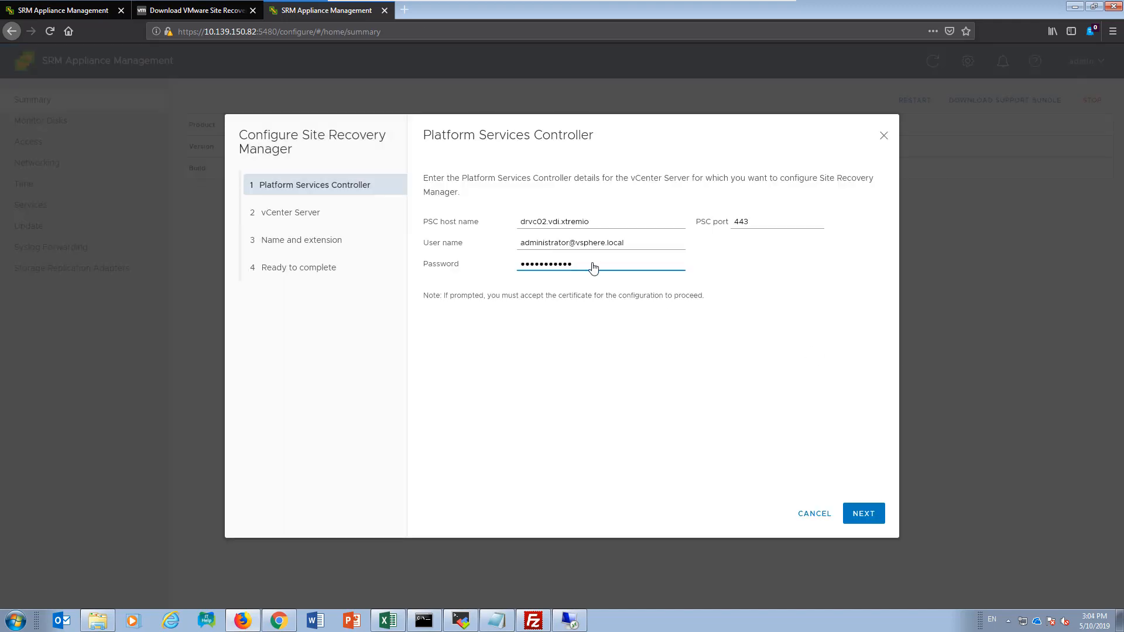
{"action": "left_click_drag", "start_coordinate": [533, 222], "coordinate": [642, 229]}
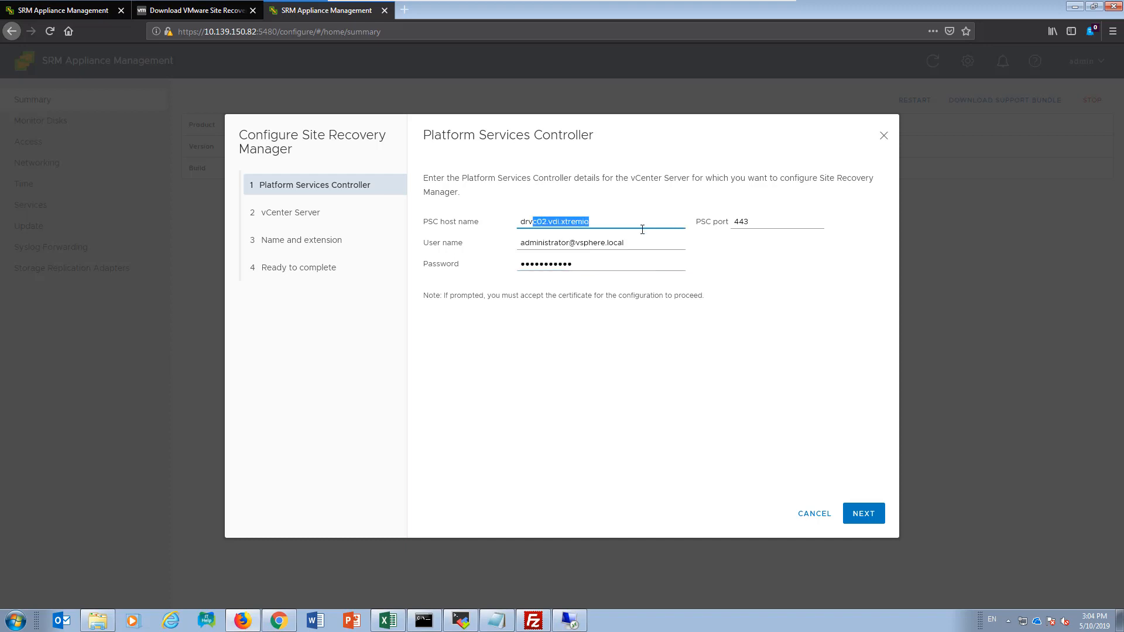
{"action": "left_click", "coordinate": [864, 514]}
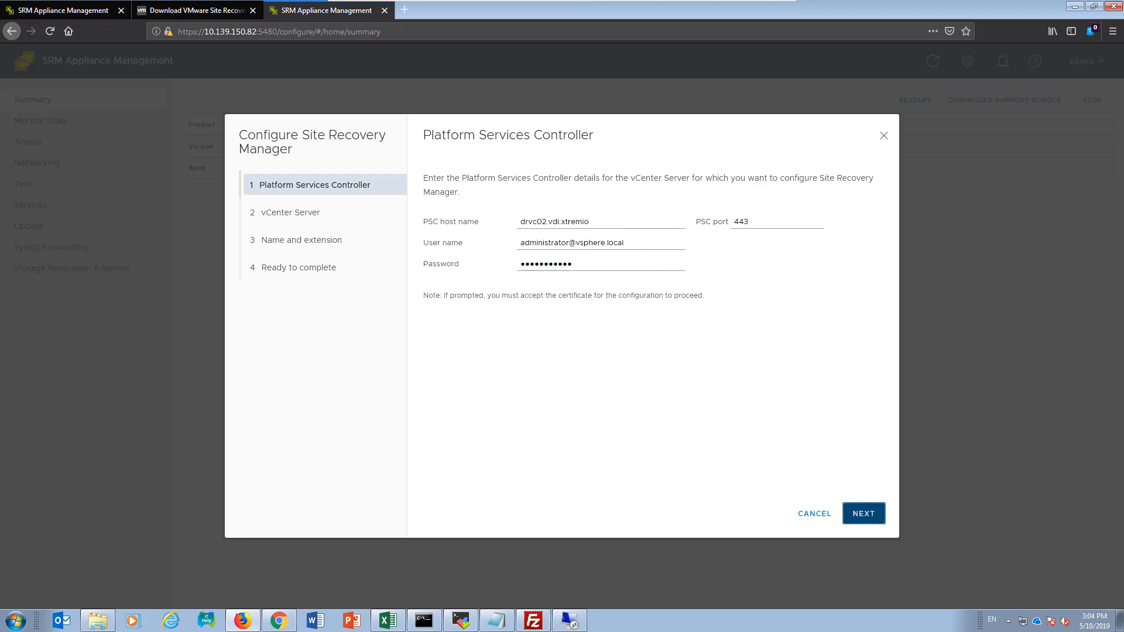
{"action": "left_click", "coordinate": [629, 393]}
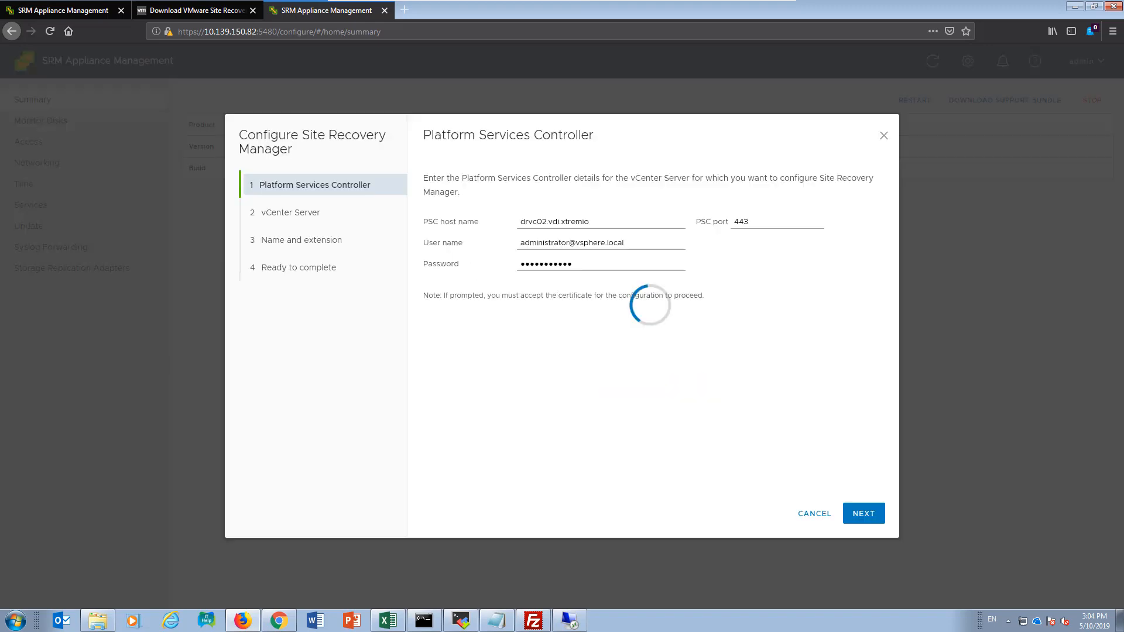
{"action": "left_click", "coordinate": [865, 513]}
{"action": "left_click", "coordinate": [631, 404]}
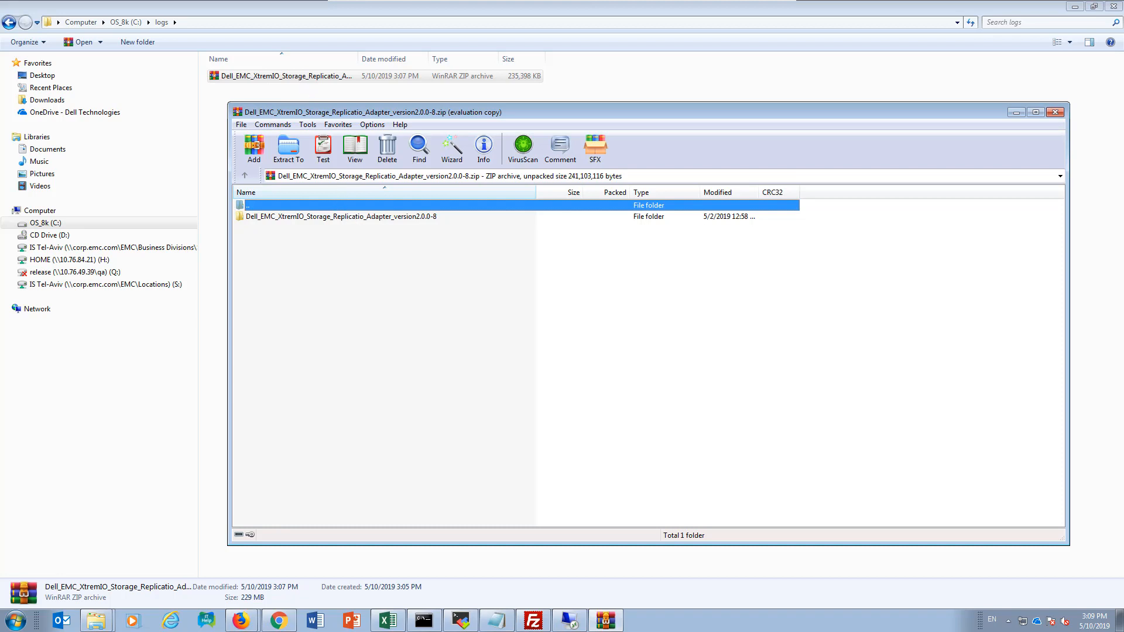
Step: Extract the XtremIO adapter version2.0.0-8 folder from the archive into C:\logs, and the Installer folder from Installer.zip inside it
{"action": "left_click_drag", "start_coordinate": [389, 120], "coordinate": [502, 144]}
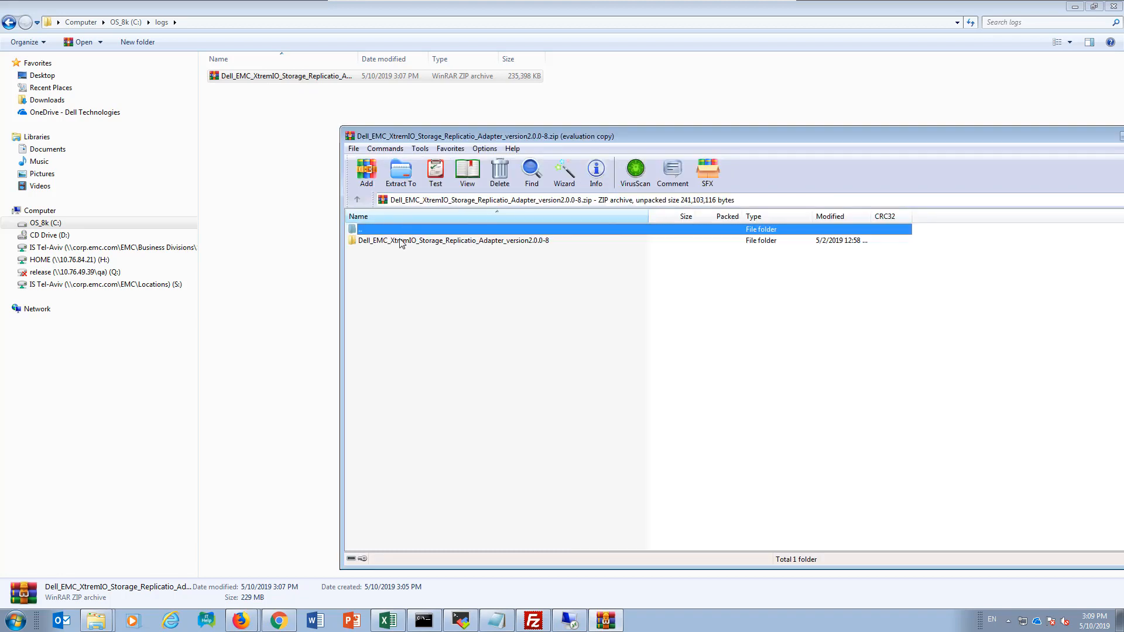
{"action": "left_click_drag", "start_coordinate": [401, 243], "coordinate": [288, 217]}
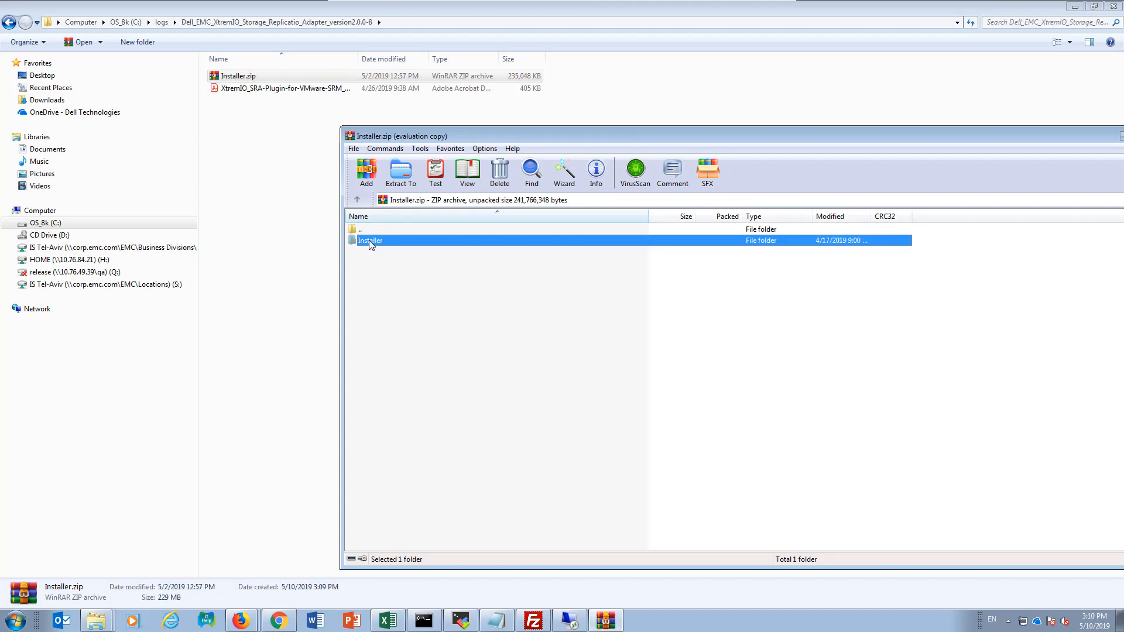
{"action": "left_click_drag", "start_coordinate": [369, 240], "coordinate": [290, 206]}
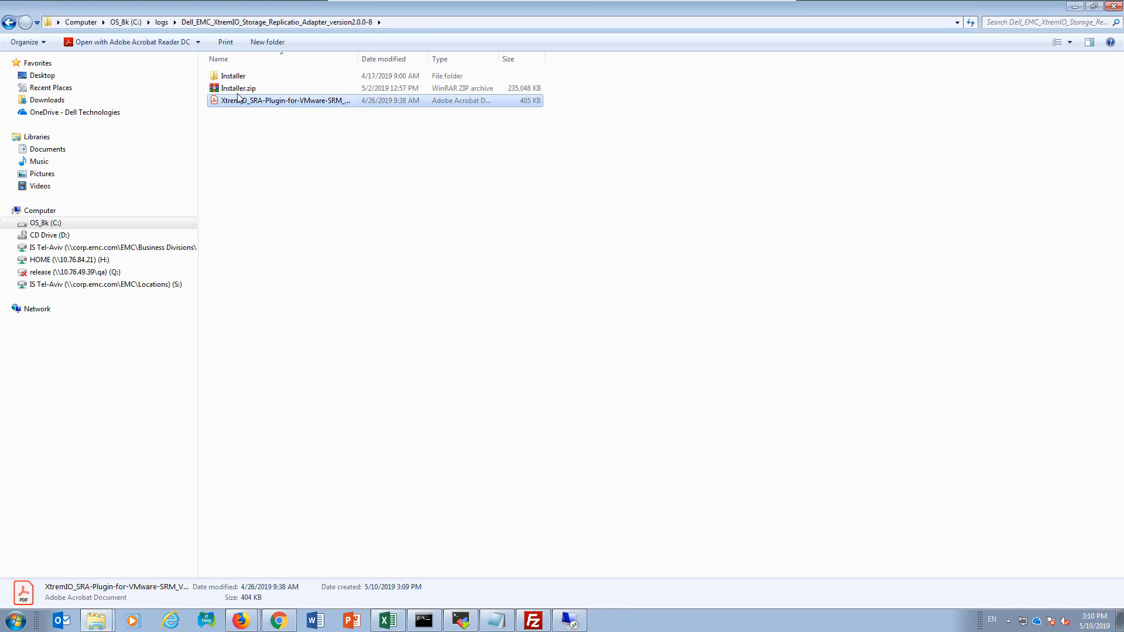
Step: Open the extracted Installer folder and widen its name column to read the Linux SRA archive's full file name
{"action": "double_click", "coordinate": [238, 76]}
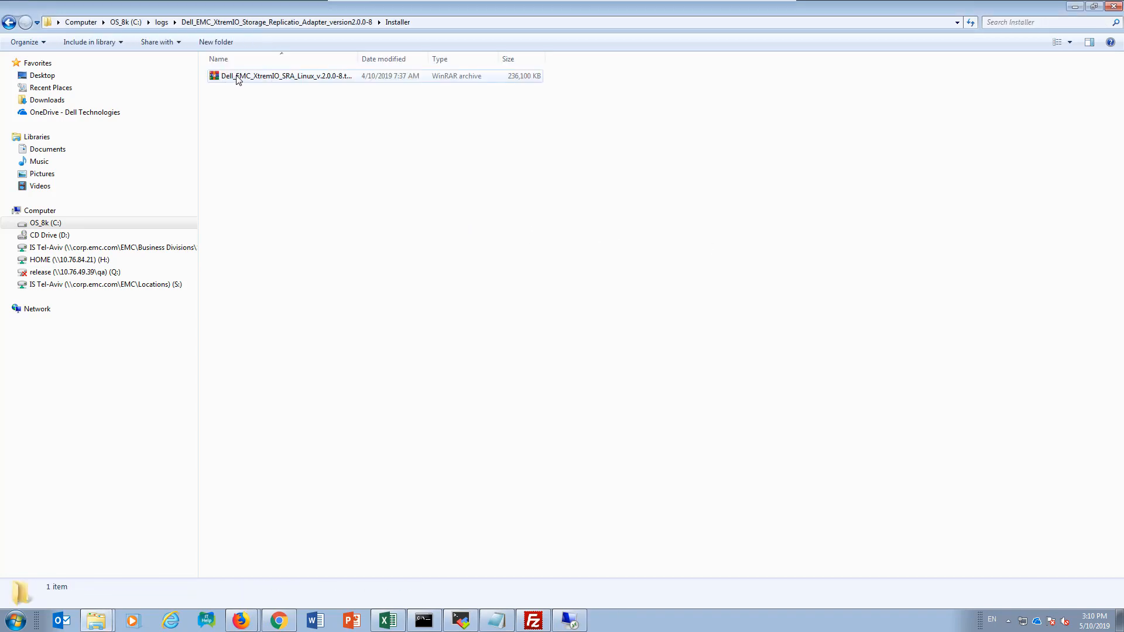
{"action": "left_click", "coordinate": [238, 79]}
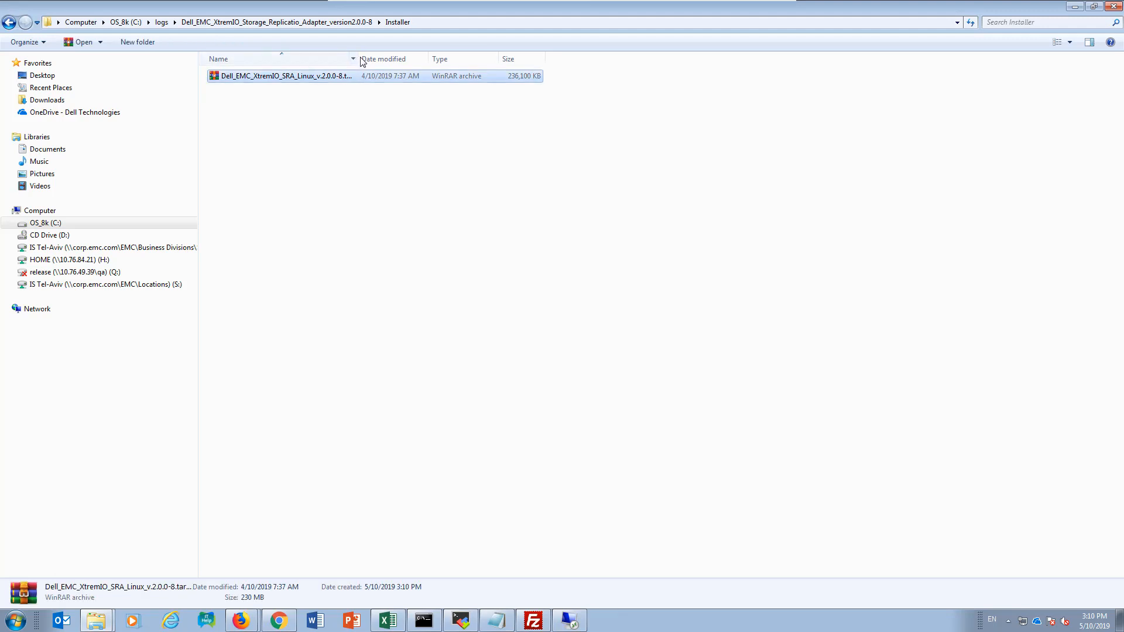
{"action": "left_click_drag", "start_coordinate": [358, 59], "coordinate": [526, 59]}
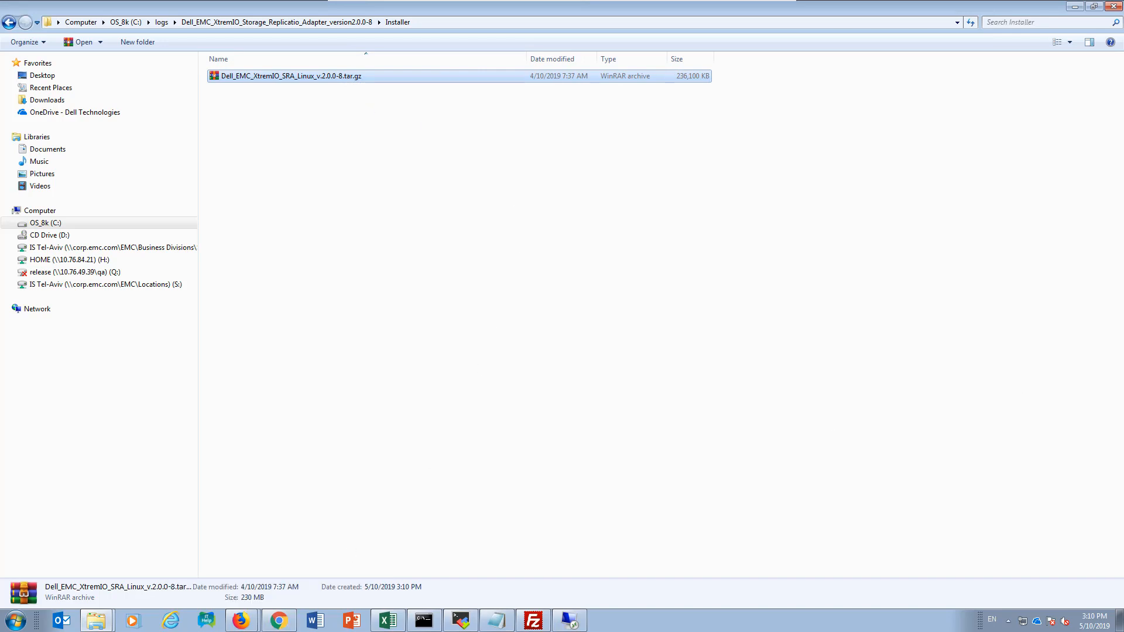
Step: Switch to SRM Appliance Management and upload Dell_EMC_XtremIO_SRA_Linux_v.2.0.0-8.tar.gz as a new storage replication adapter on 10.139.150.81
{"action": "key", "text": "alt+Tab"}
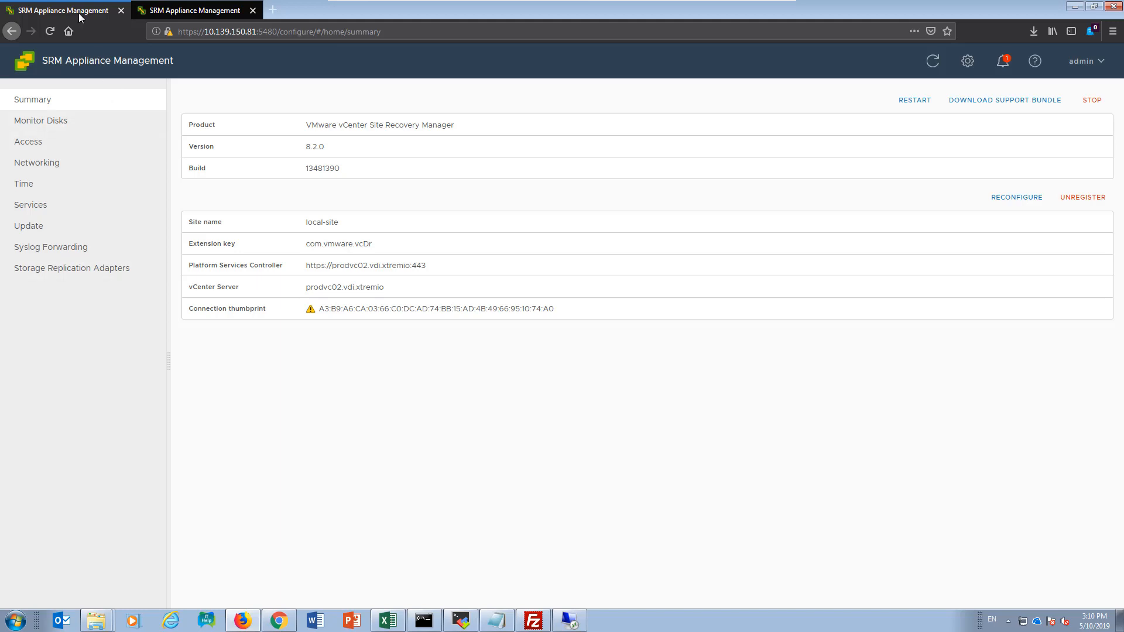
{"action": "left_click", "coordinate": [67, 279]}
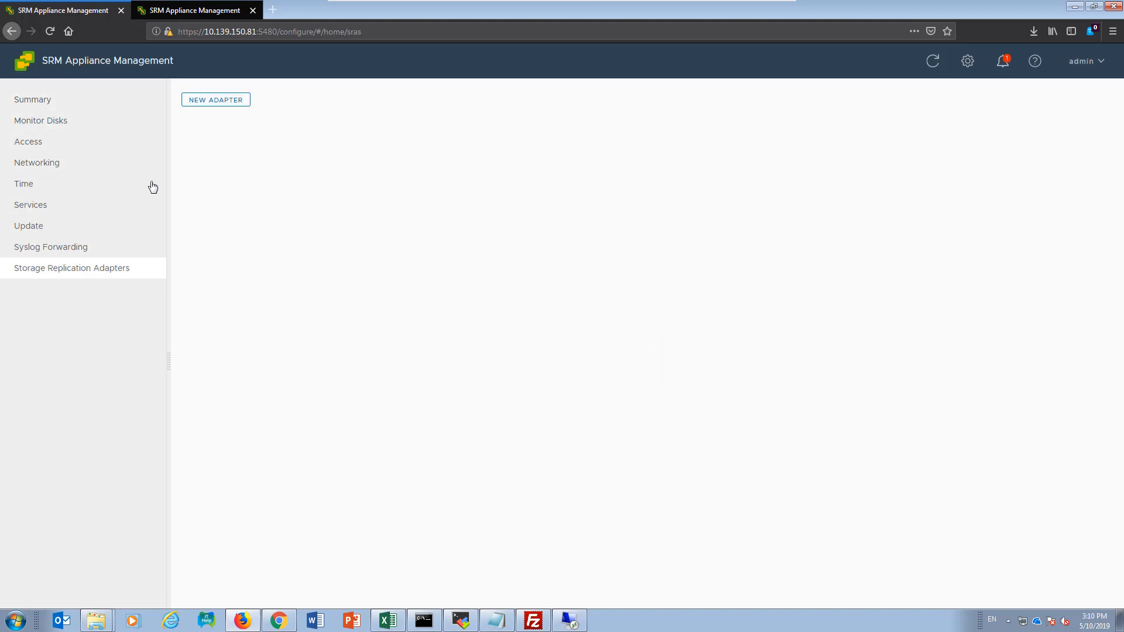
{"action": "left_click", "coordinate": [216, 100]}
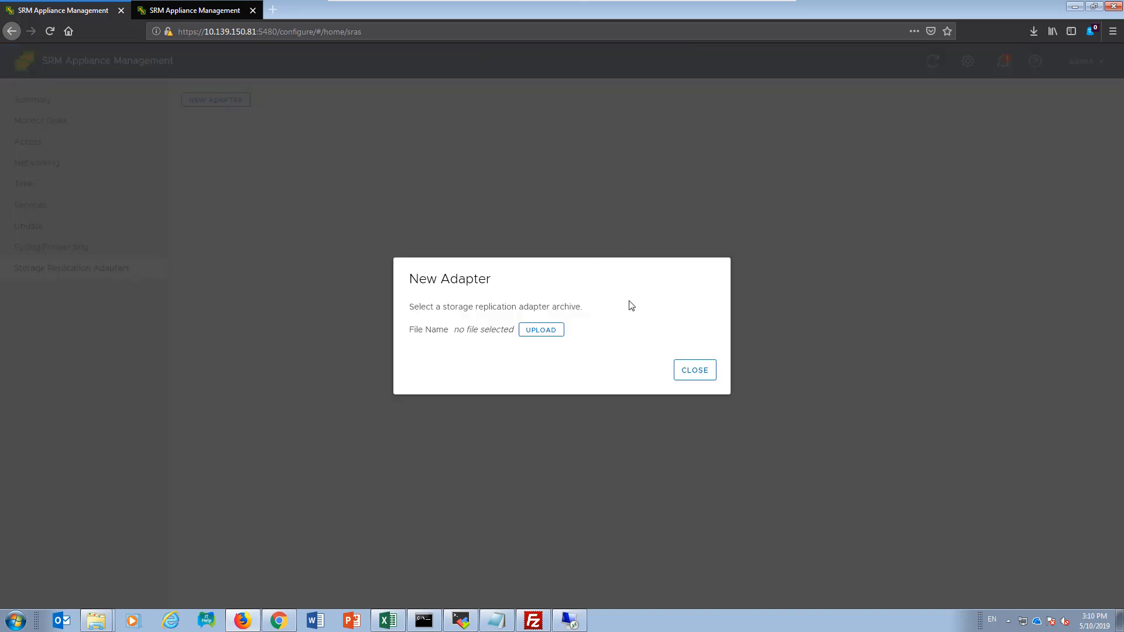
{"action": "left_click", "coordinate": [533, 330]}
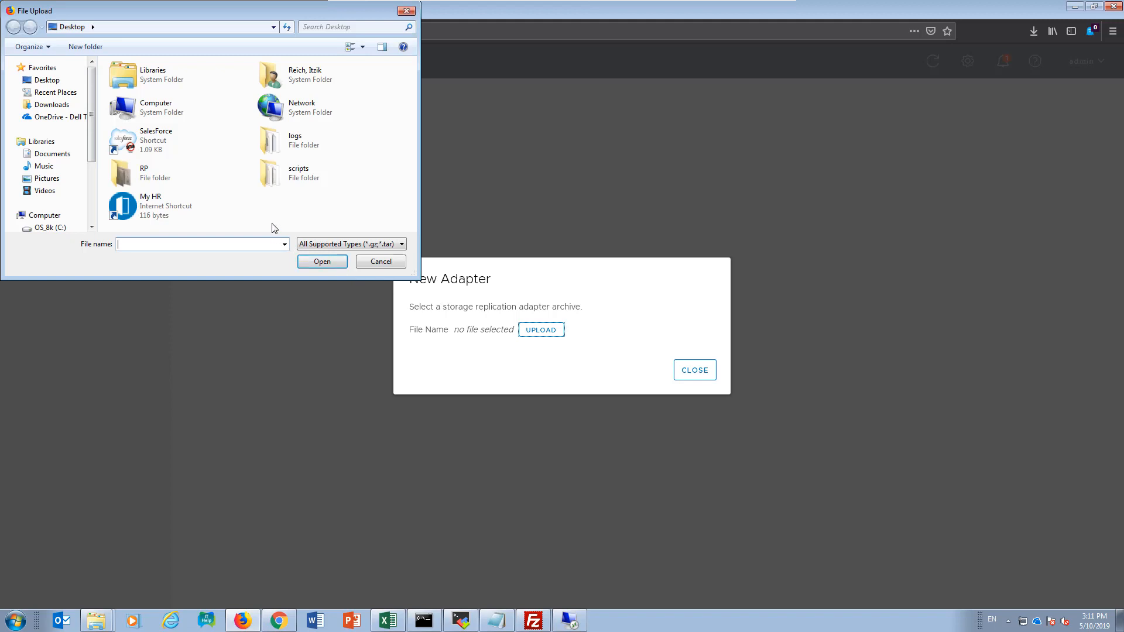
{"action": "key", "text": "Down"}
{"action": "key", "text": "Return"}
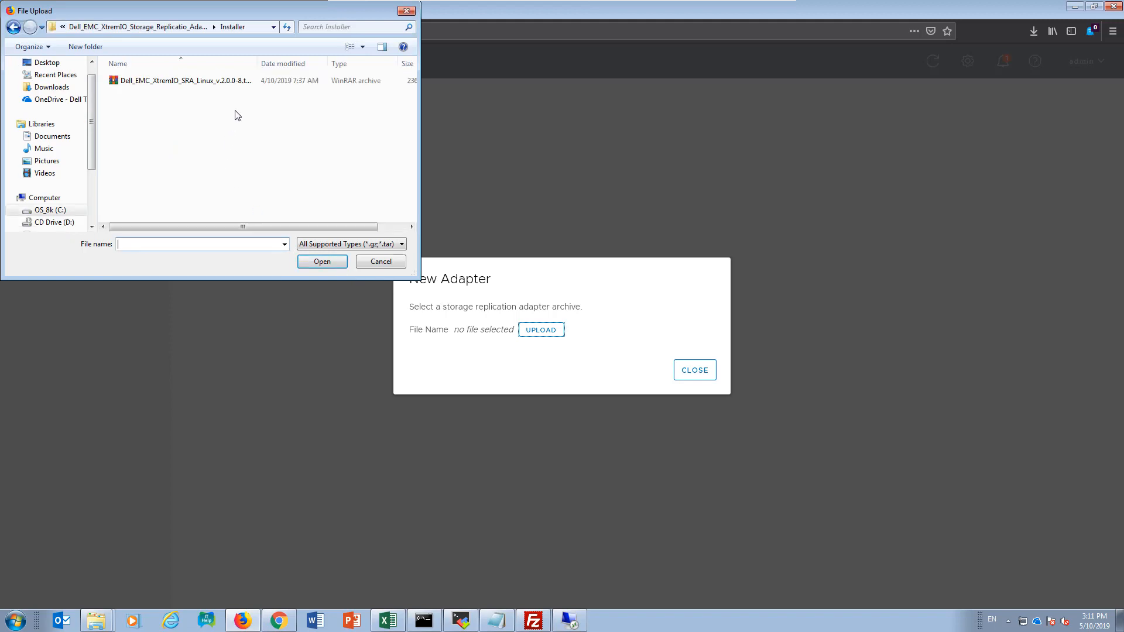
{"action": "left_click", "coordinate": [222, 82]}
{"action": "double_click", "coordinate": [223, 85]}
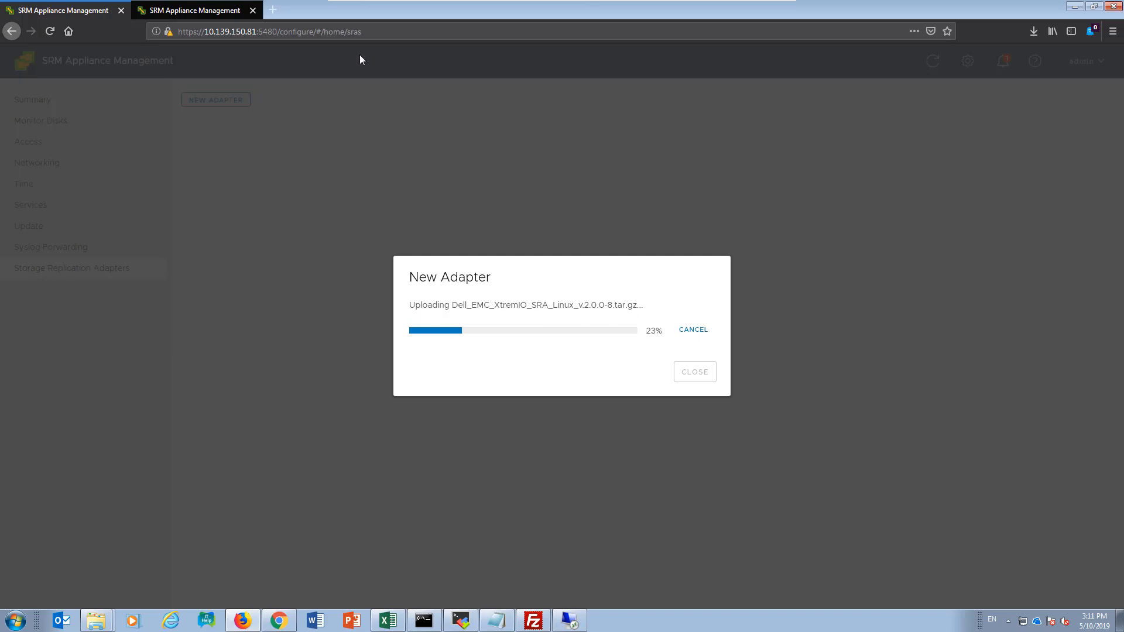
Step: Upload the XtremIO SRA Linux archive from the Installer folder as a new storage replication adapter on the DR appliance 10.139.150.82
{"action": "left_click", "coordinate": [208, 11]}
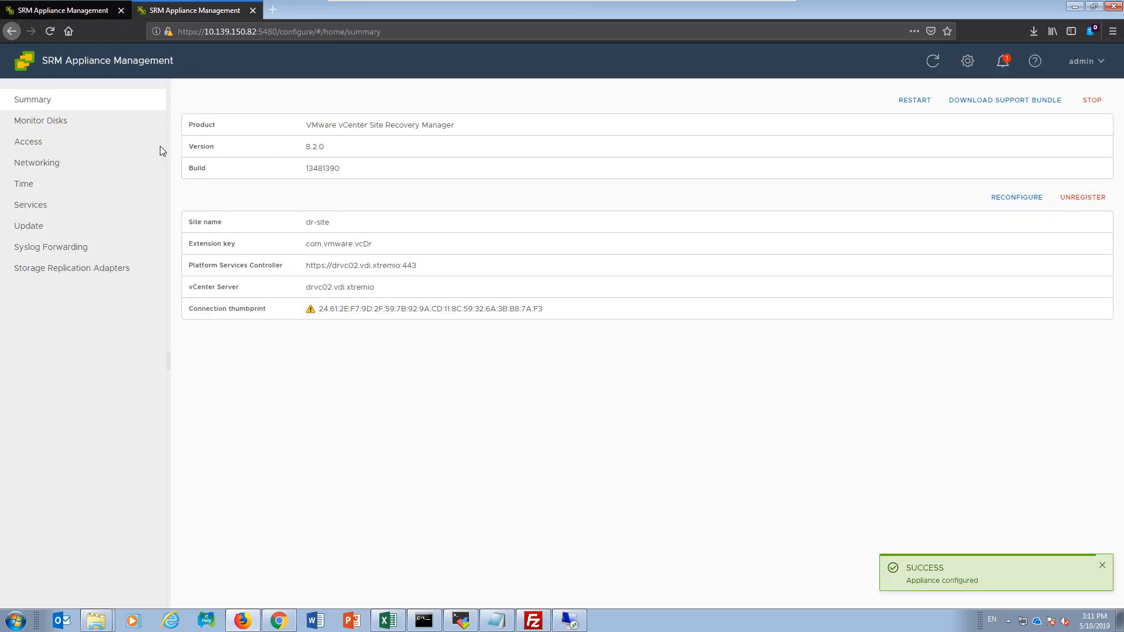
{"action": "left_click", "coordinate": [35, 269]}
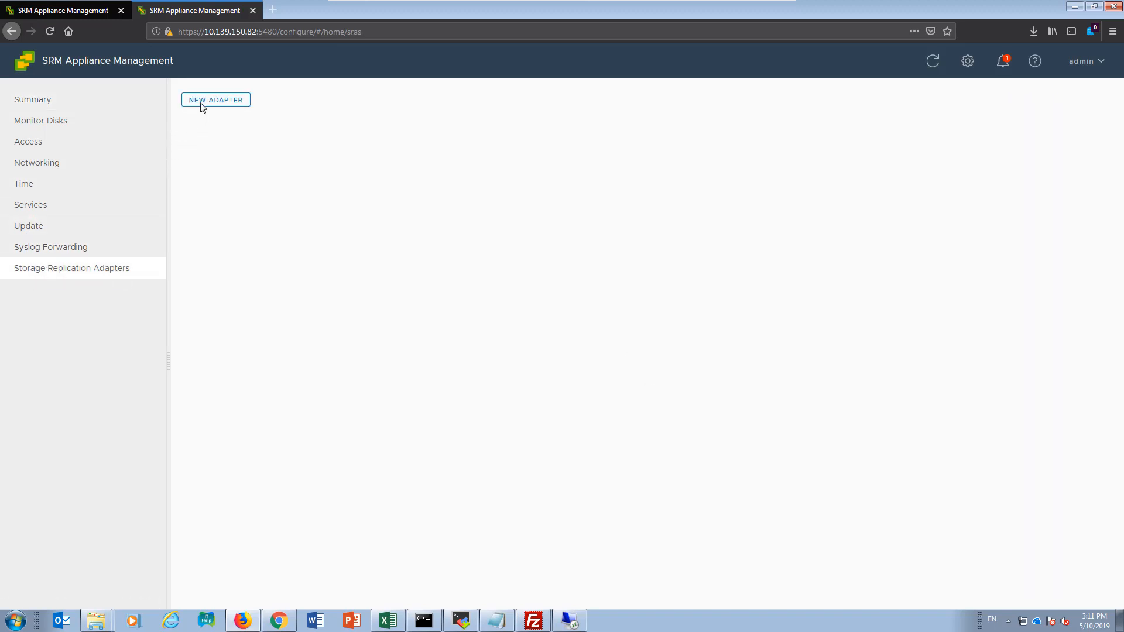
{"action": "left_click", "coordinate": [201, 103]}
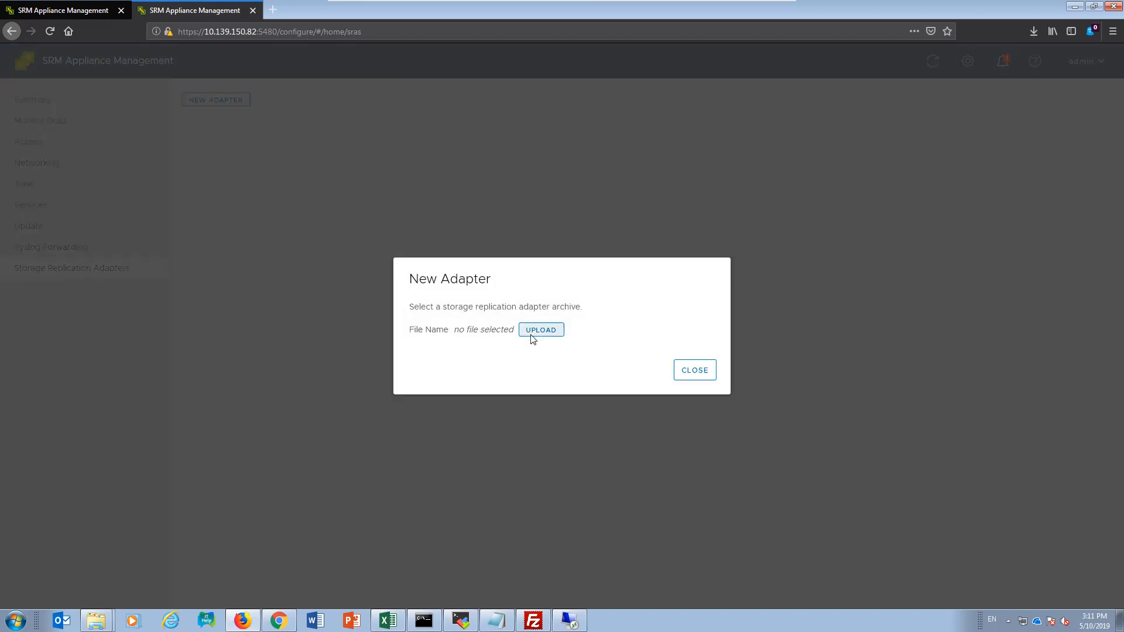
{"action": "left_click", "coordinate": [530, 338]}
{"action": "key", "text": "ctrl+v"}
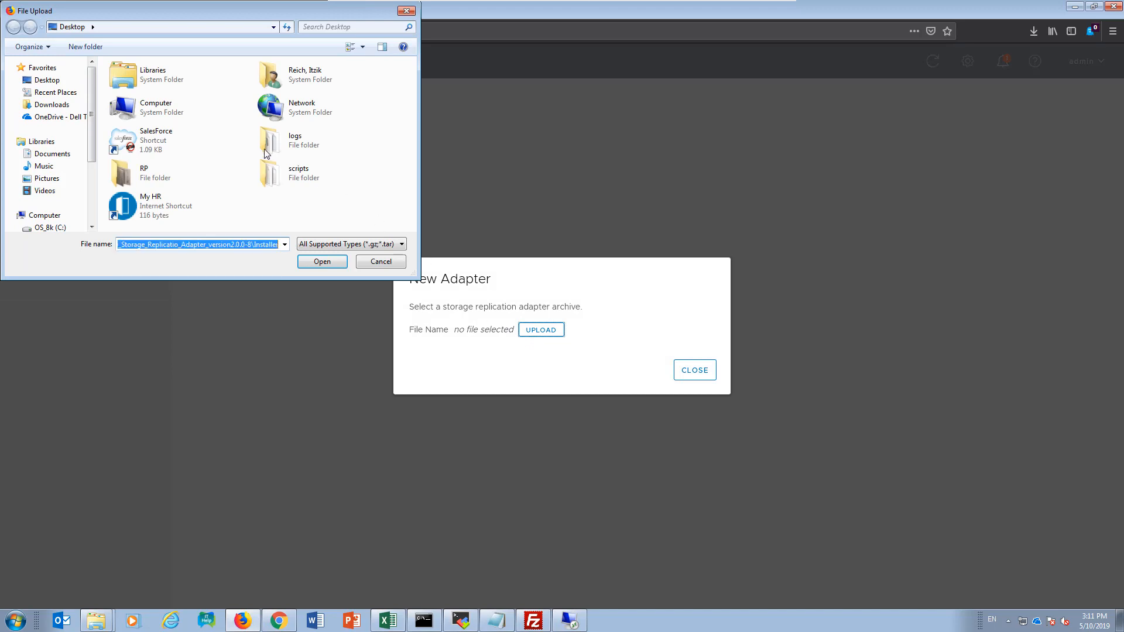
{"action": "left_click", "coordinate": [314, 262]}
{"action": "double_click", "coordinate": [168, 82]}
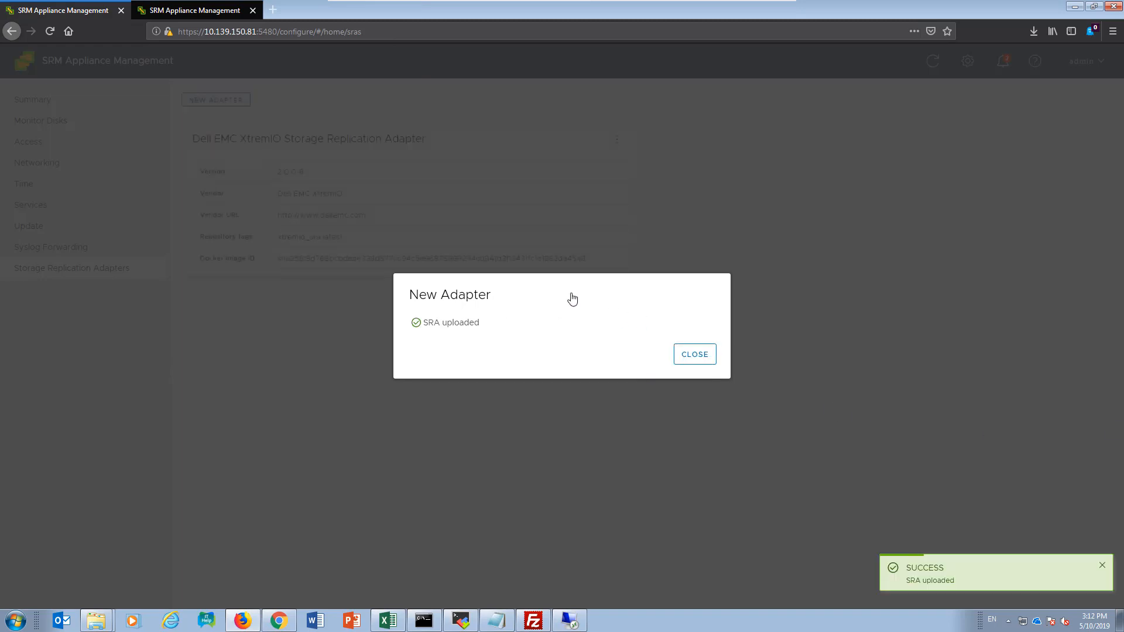
Step: Close the production appliance's New Adapter dialog and refresh the vSphere Client to enable the VMware Site Recovery plug-in
{"action": "left_click", "coordinate": [694, 356]}
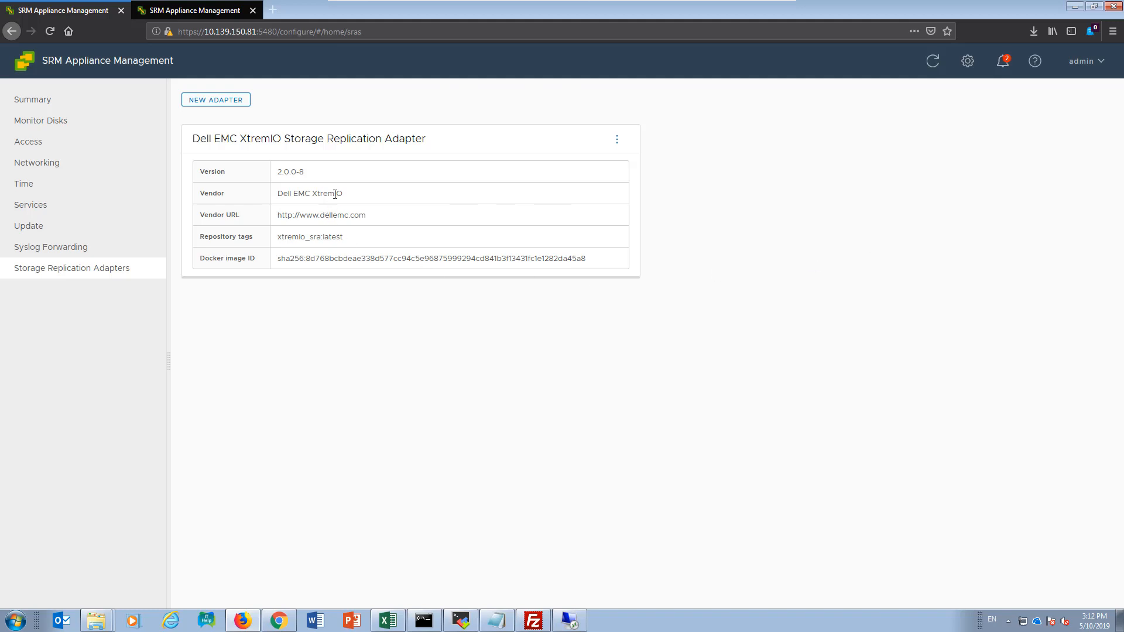
{"action": "left_click", "coordinate": [50, 233]}
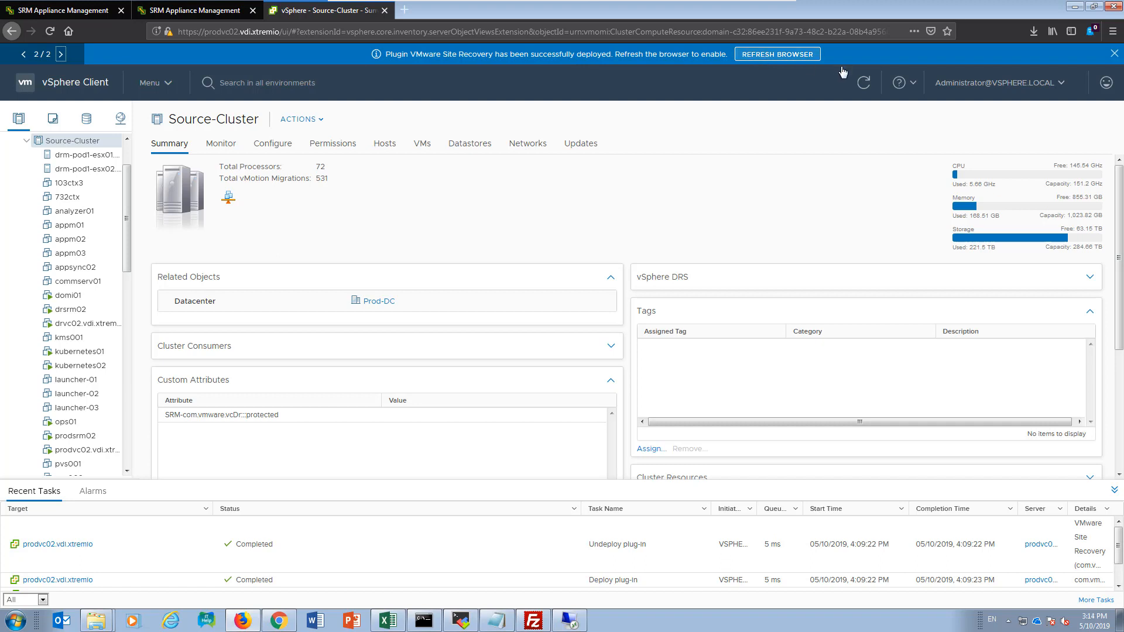
{"action": "left_click", "coordinate": [776, 55]}
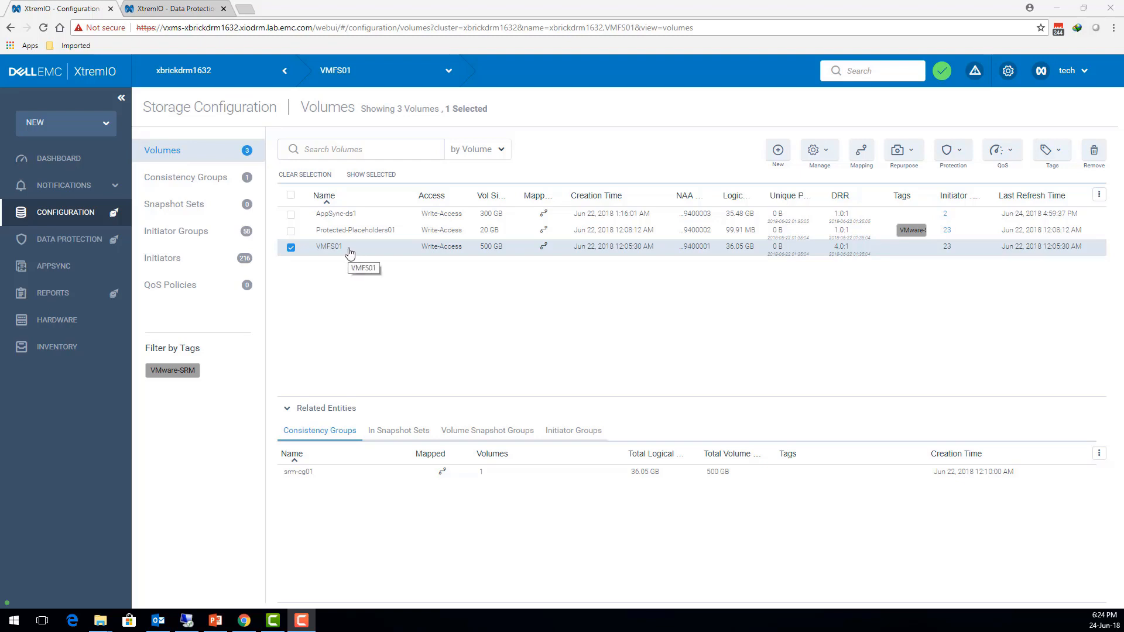
Step: Examine the overview of remote data protection session srmsession01 on XtremIO cluster xbrickdrm1632
{"action": "left_click", "coordinate": [101, 238]}
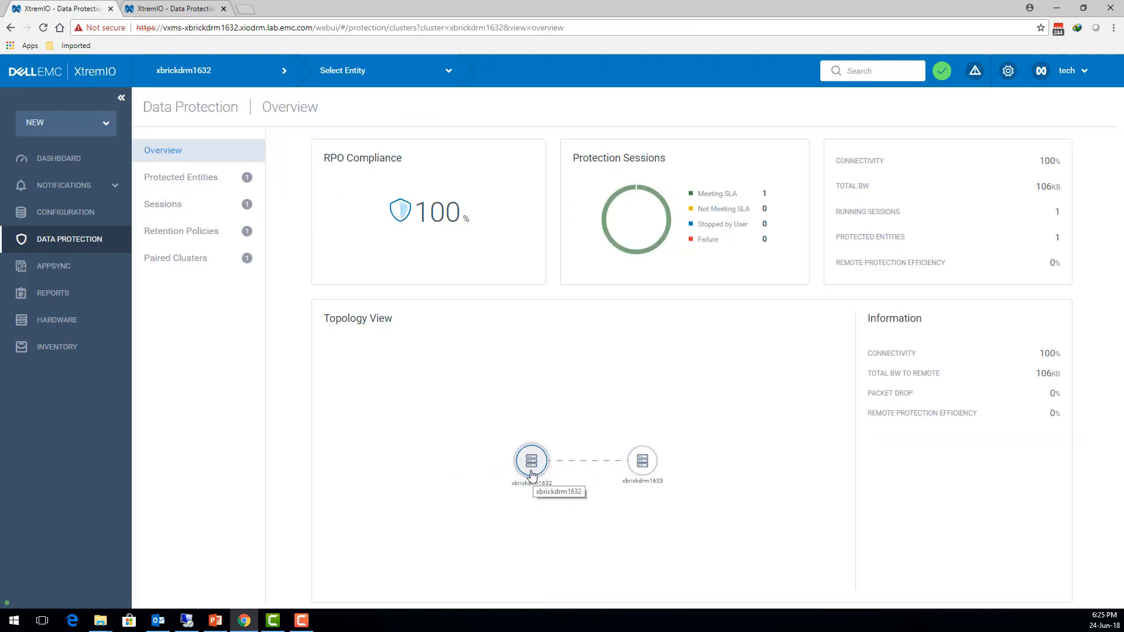
{"action": "left_click", "coordinate": [188, 217]}
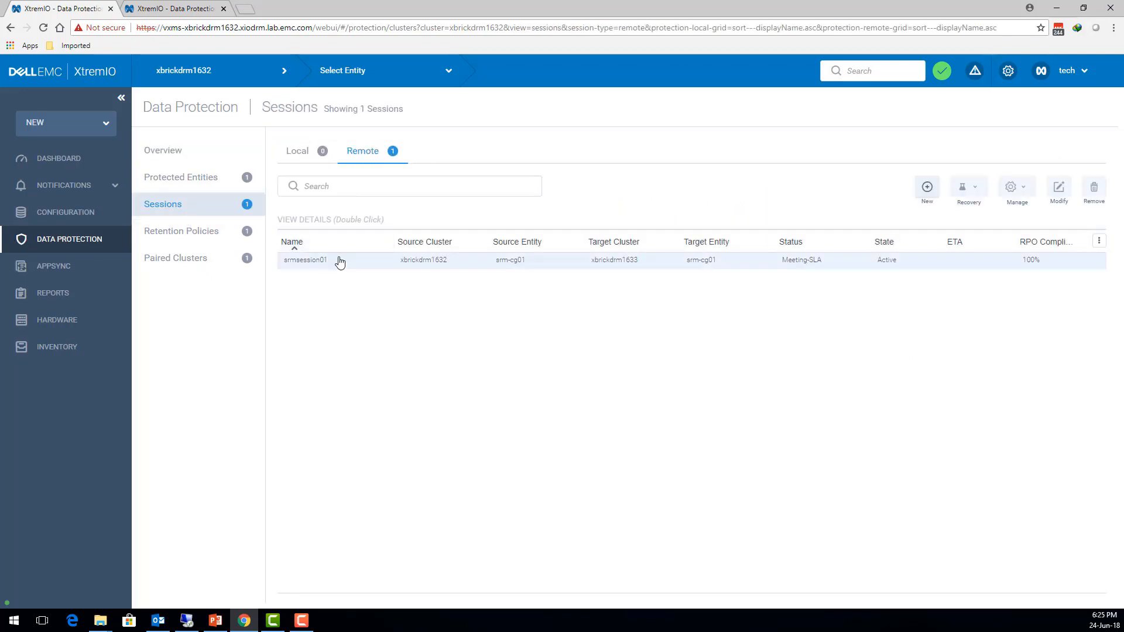
{"action": "double_click", "coordinate": [338, 261]}
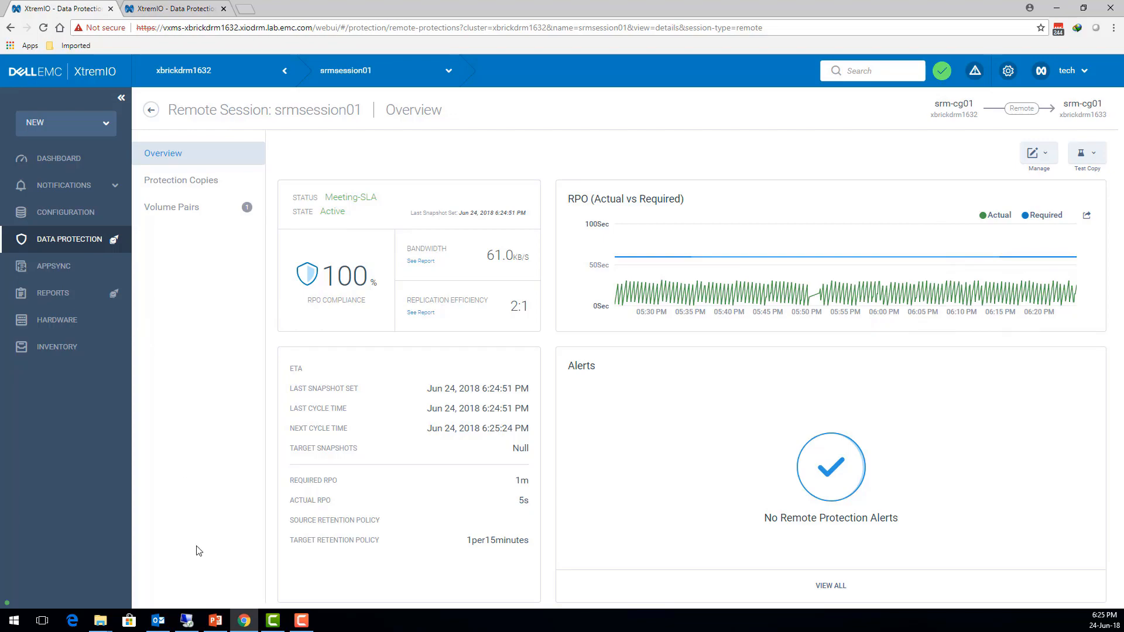
Step: Switch to Site Recovery on the vdi-sq01 remote desktop and review protection group pg01's direction and datastore groups without changing them
{"action": "left_click", "coordinate": [186, 621]}
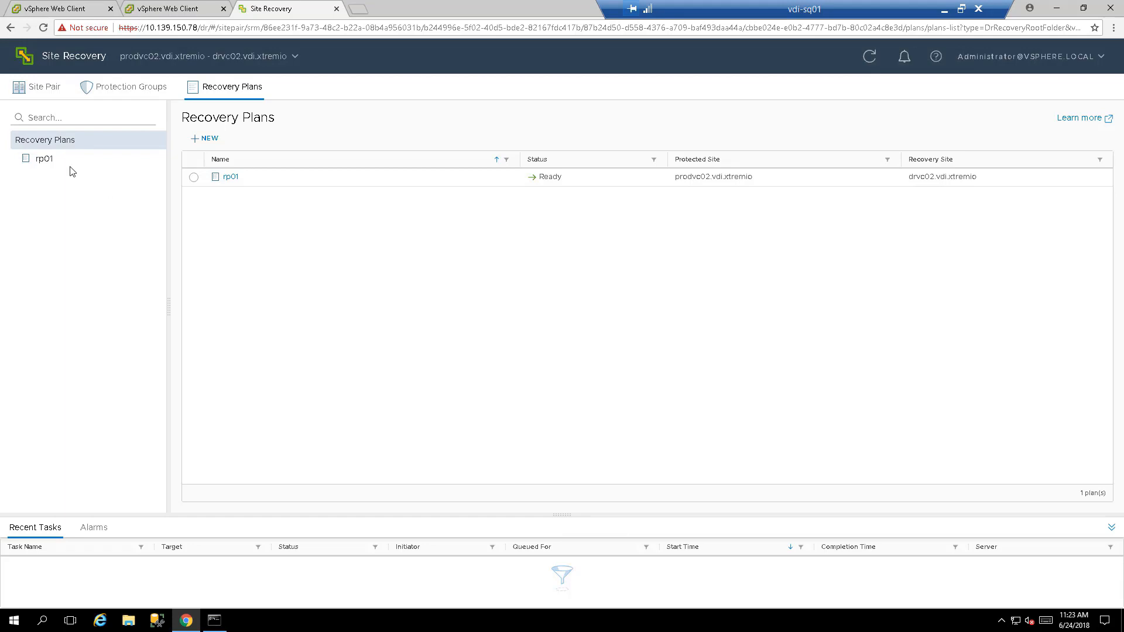
{"action": "left_click", "coordinate": [108, 92]}
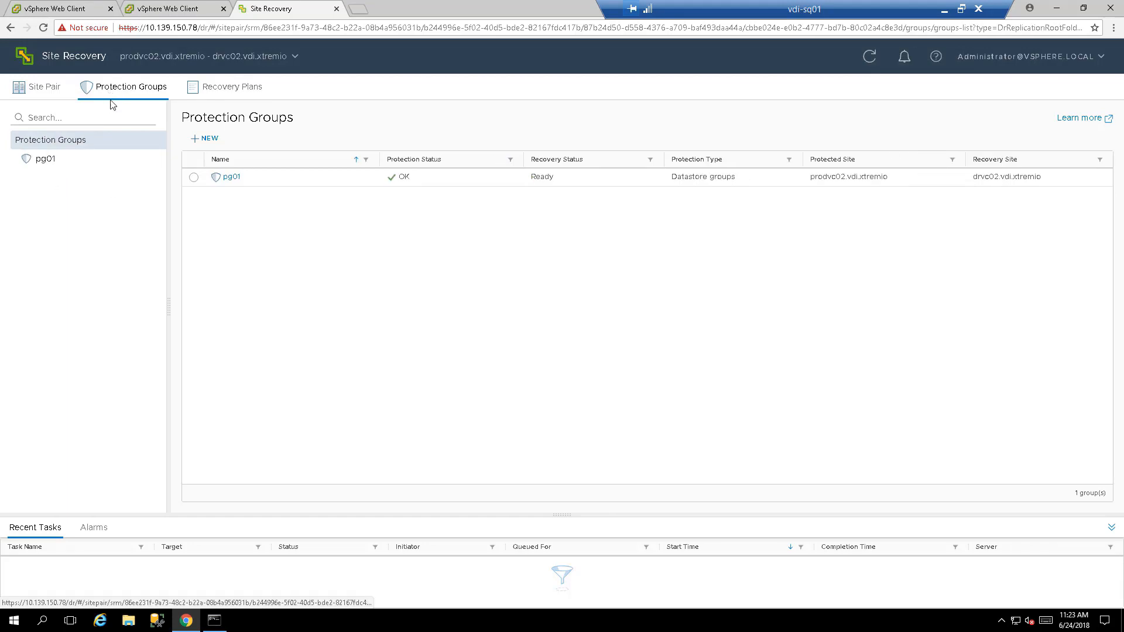
{"action": "left_click", "coordinate": [258, 170]}
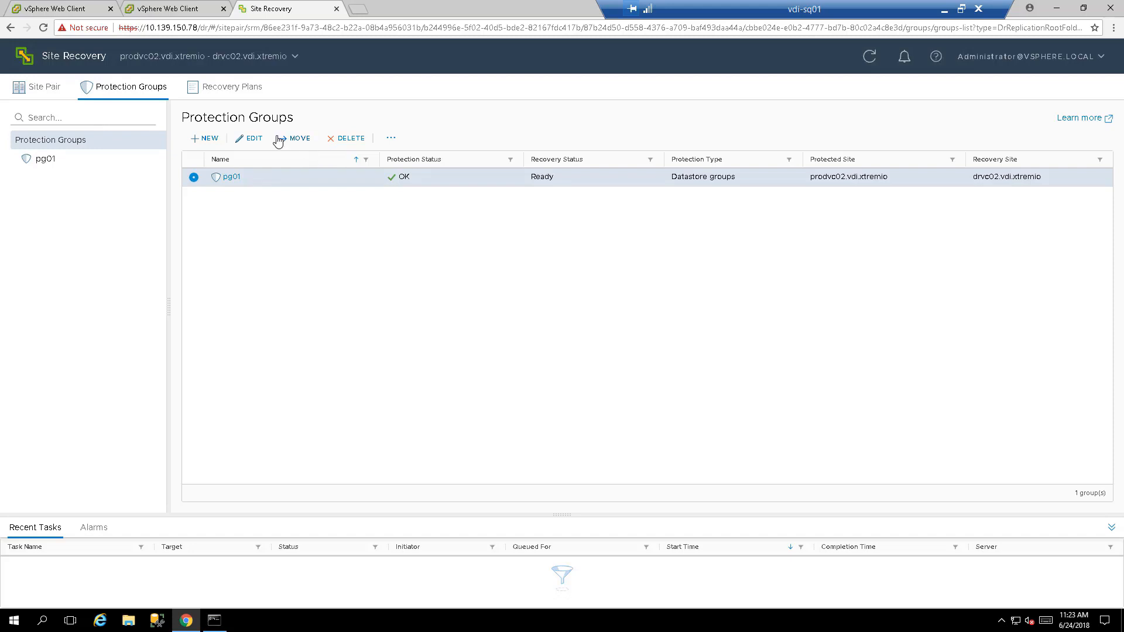
{"action": "left_click", "coordinate": [248, 139]}
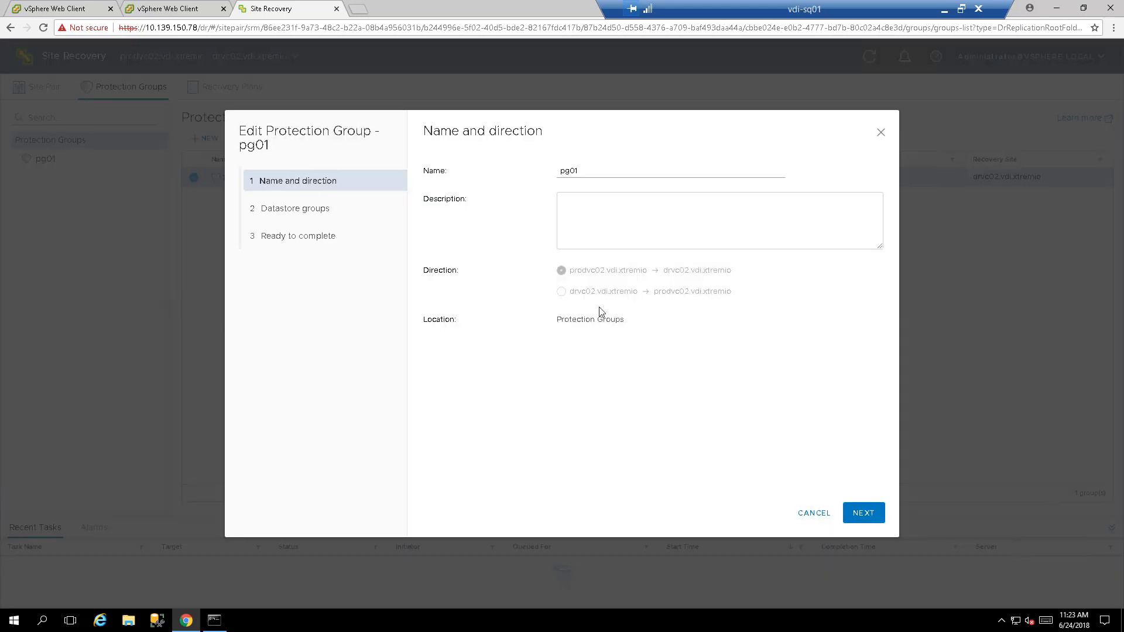
{"action": "left_click", "coordinate": [863, 512]}
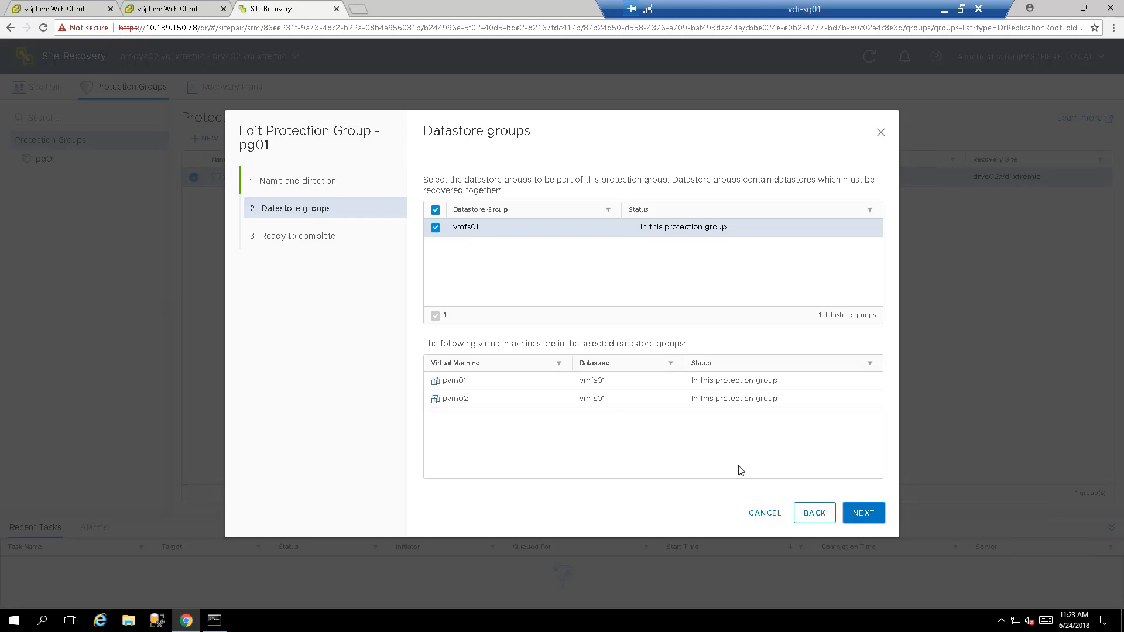
{"action": "left_click", "coordinate": [761, 515]}
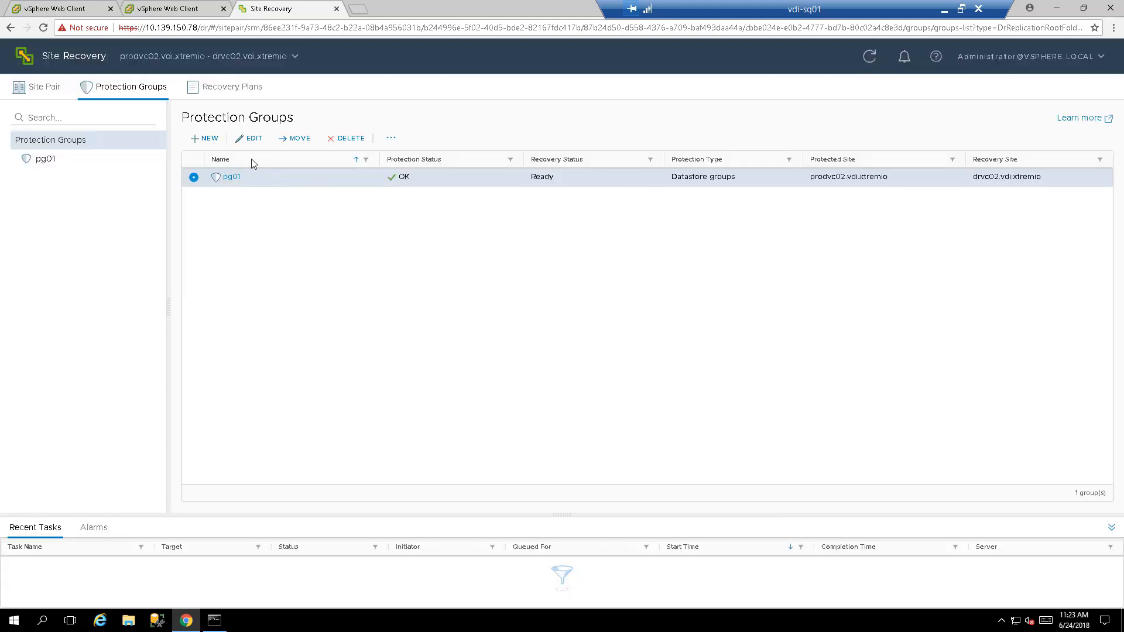
Step: Select recovery plan rp01 and open its recovery run wizard
{"action": "left_click", "coordinate": [227, 92]}
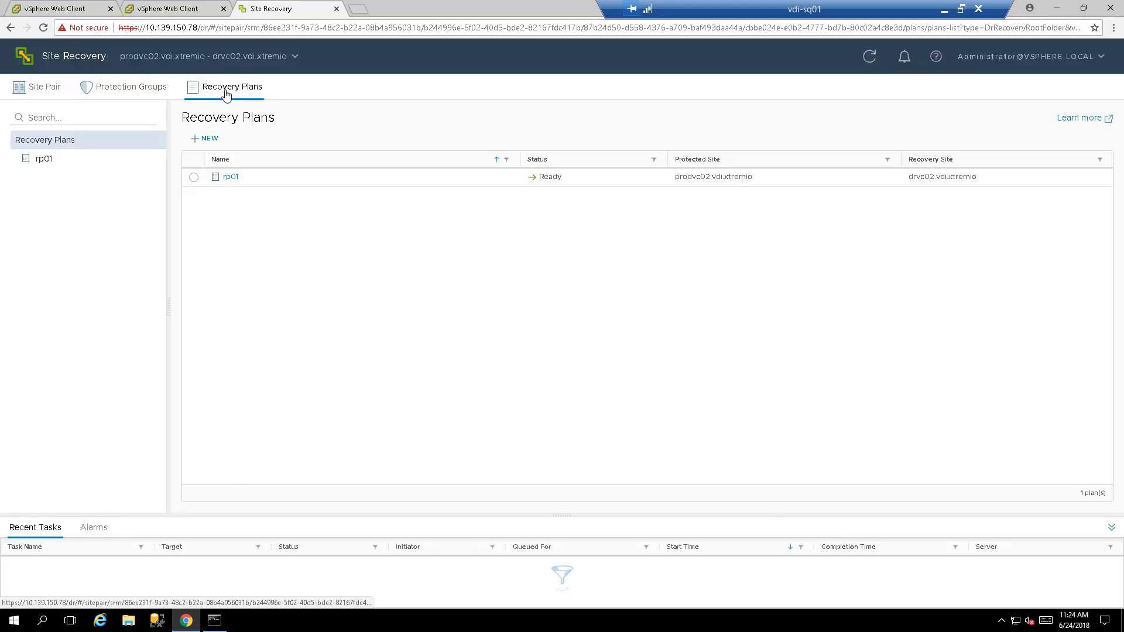
{"action": "left_click", "coordinate": [238, 179]}
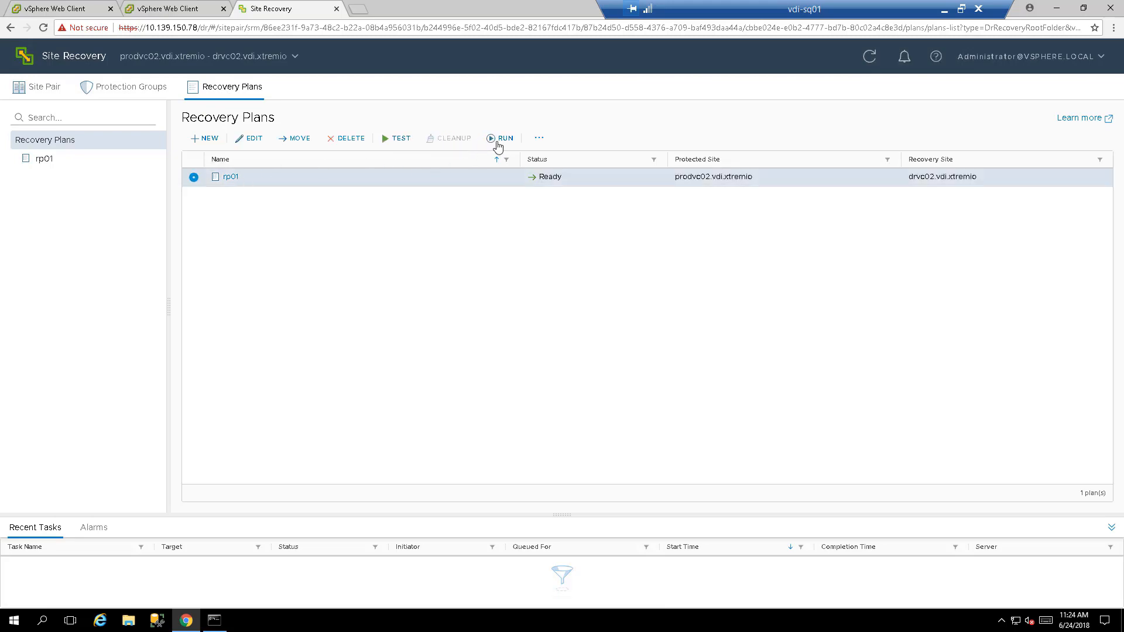
{"action": "left_click", "coordinate": [537, 140]}
{"action": "left_click", "coordinate": [505, 139]}
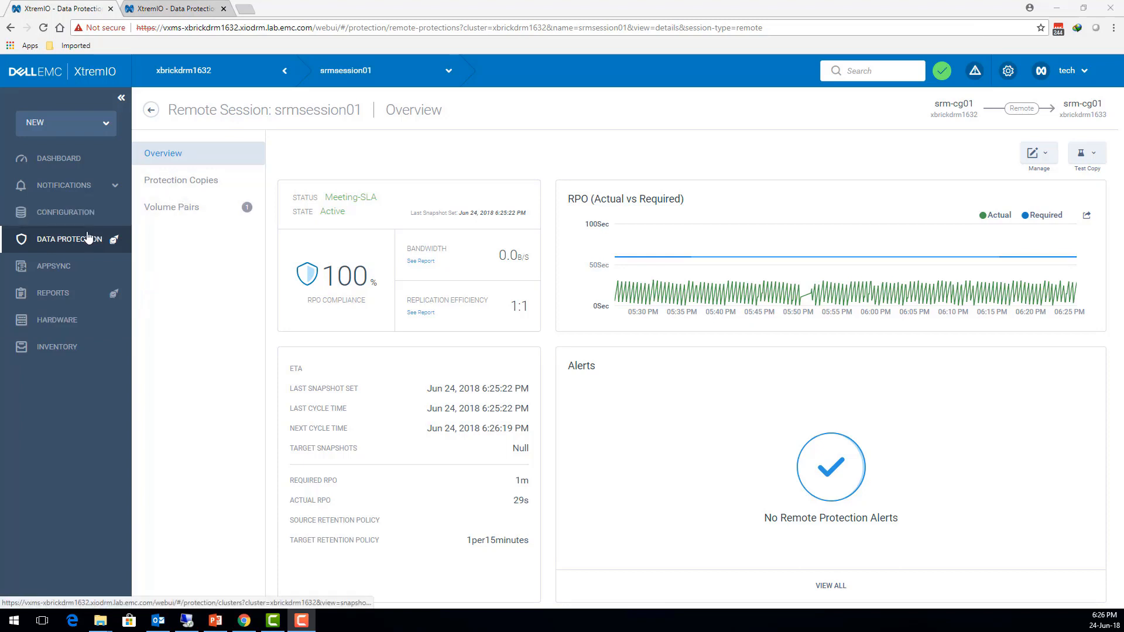
Step: Check the protection copies of srmsession01 in XtremIO, and return to the rp01 recovery wizard on the vdi-sq01 remote desktop
{"action": "left_click", "coordinate": [161, 188]}
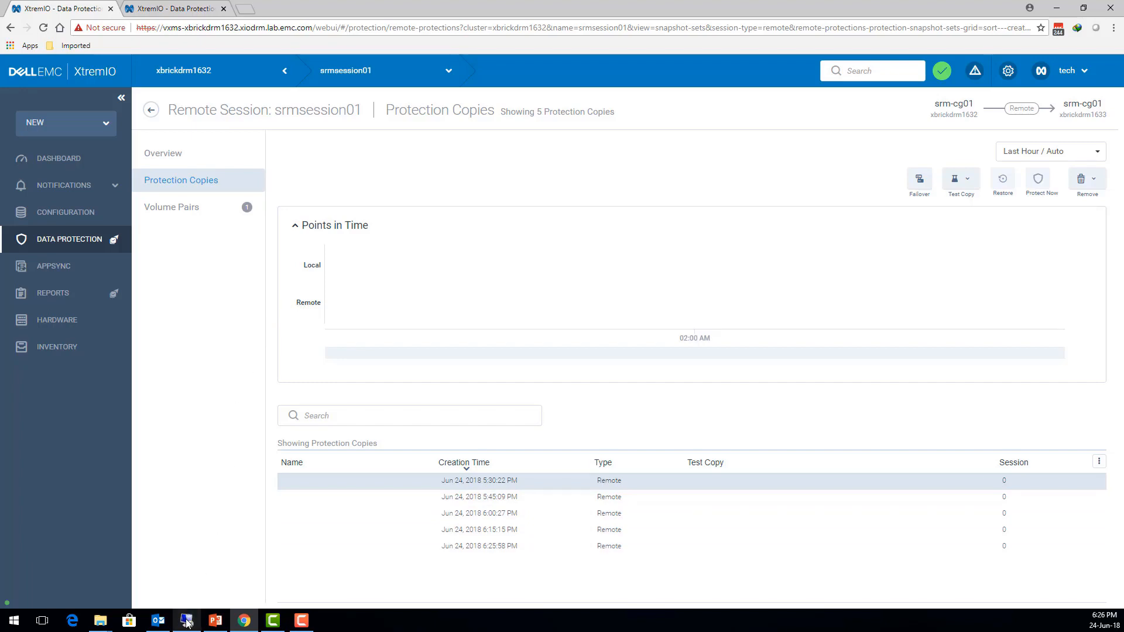
{"action": "mouse_move", "coordinate": [187, 622]}
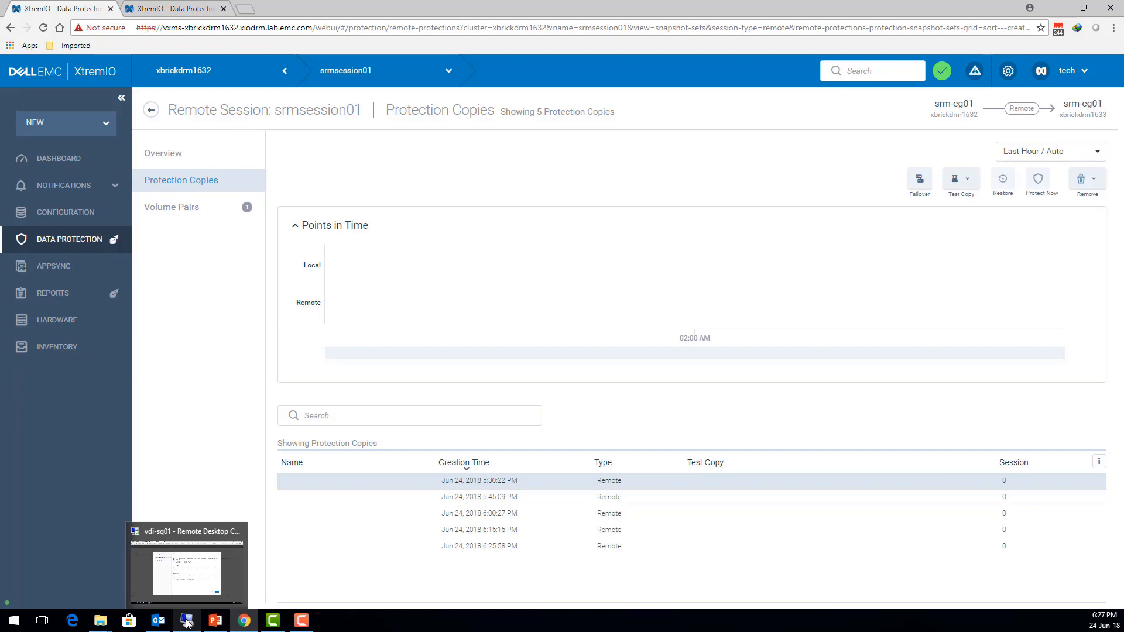
{"action": "left_click", "coordinate": [187, 622]}
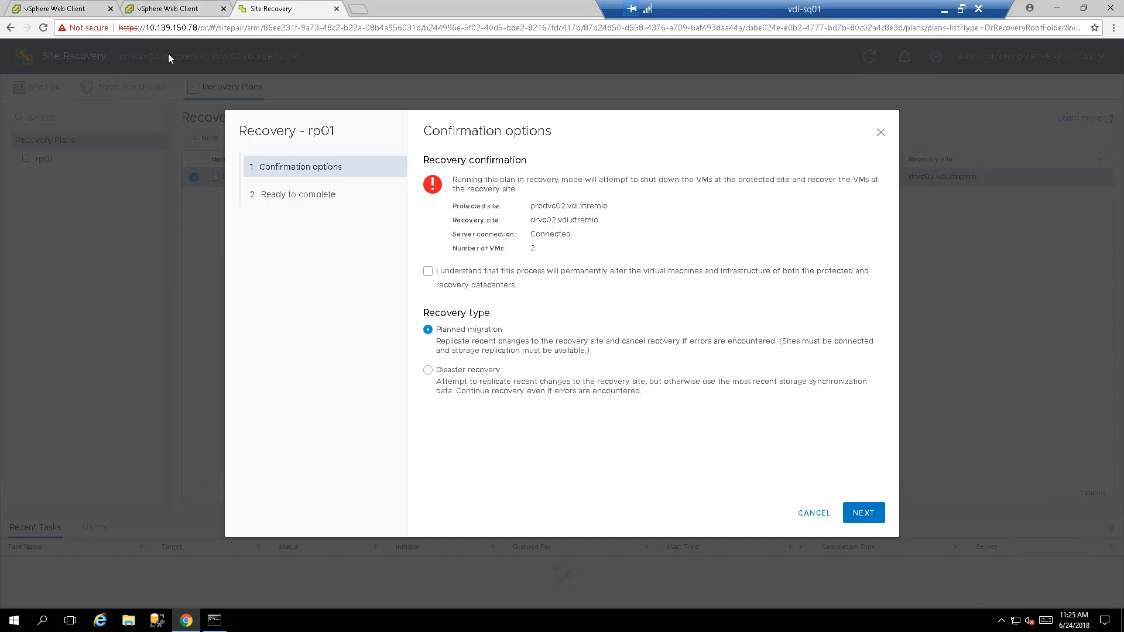
Step: Open the data protection systems in the prodvc02 vSphere Web Client and begin registering a system of type SRM
{"action": "left_click", "coordinate": [86, 12]}
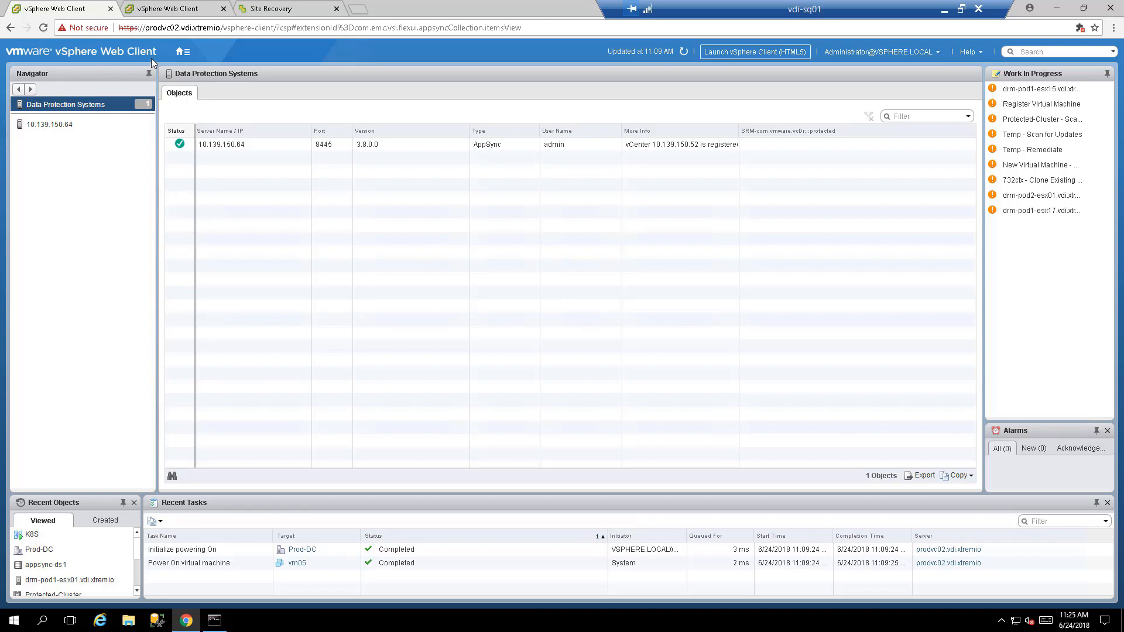
{"action": "left_click", "coordinate": [180, 54]}
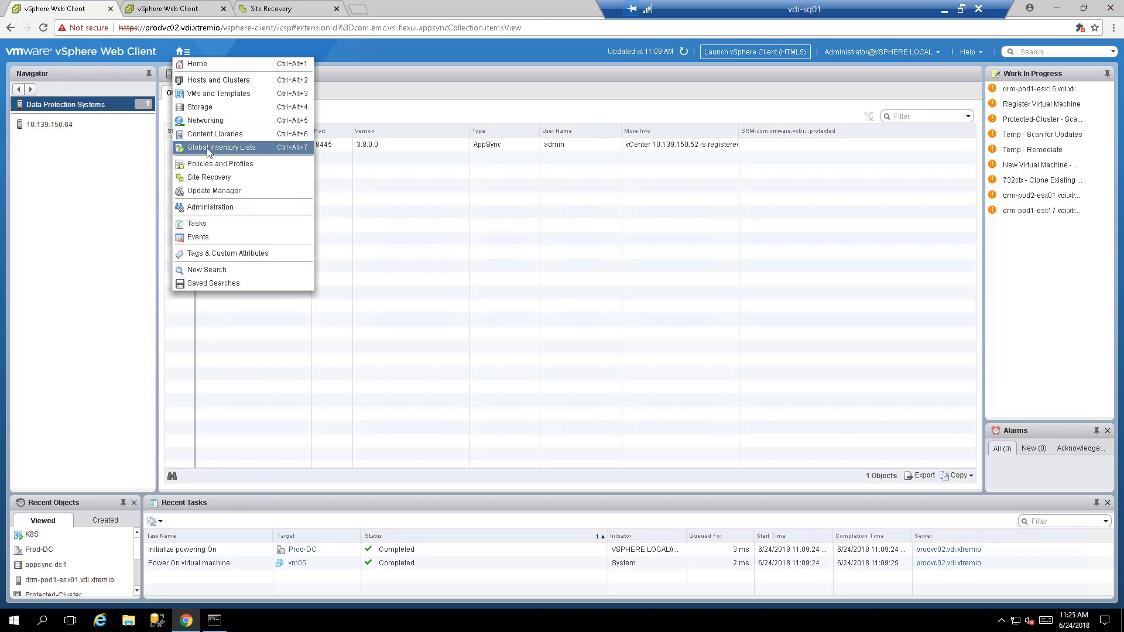
{"action": "left_click", "coordinate": [99, 194]}
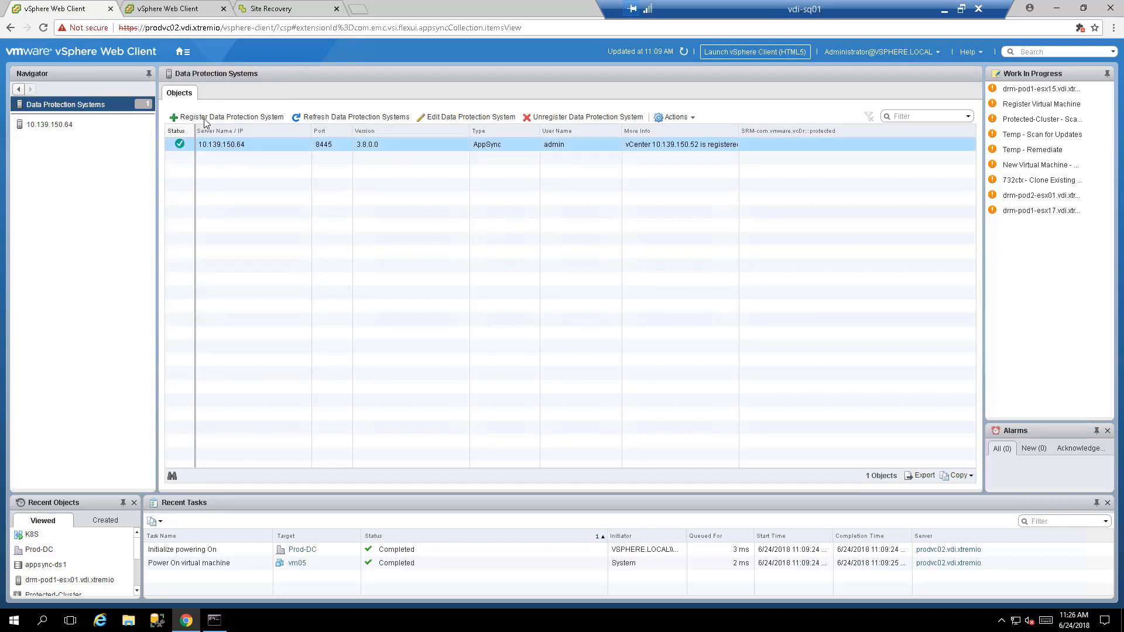
{"action": "left_click", "coordinate": [204, 118]}
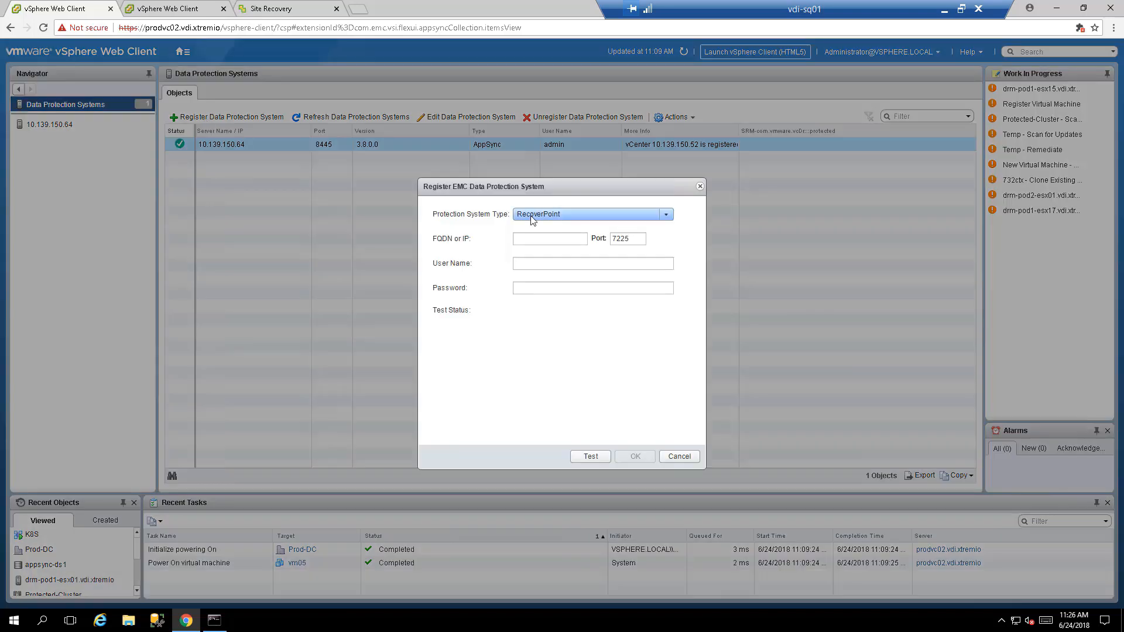
{"action": "left_click", "coordinate": [531, 218]}
{"action": "left_click", "coordinate": [531, 239]}
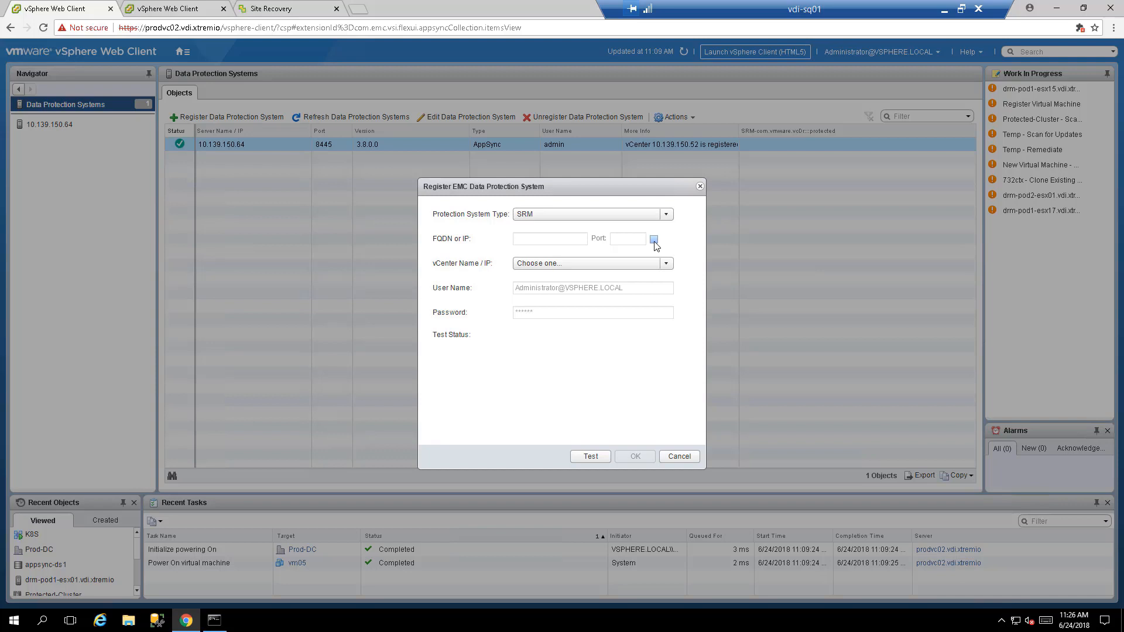
Step: Enable custom address entry for the SRM system and enter IP 10.139.150.78 with port 9086
{"action": "left_click", "coordinate": [654, 240]}
{"action": "left_click", "coordinate": [565, 241]}
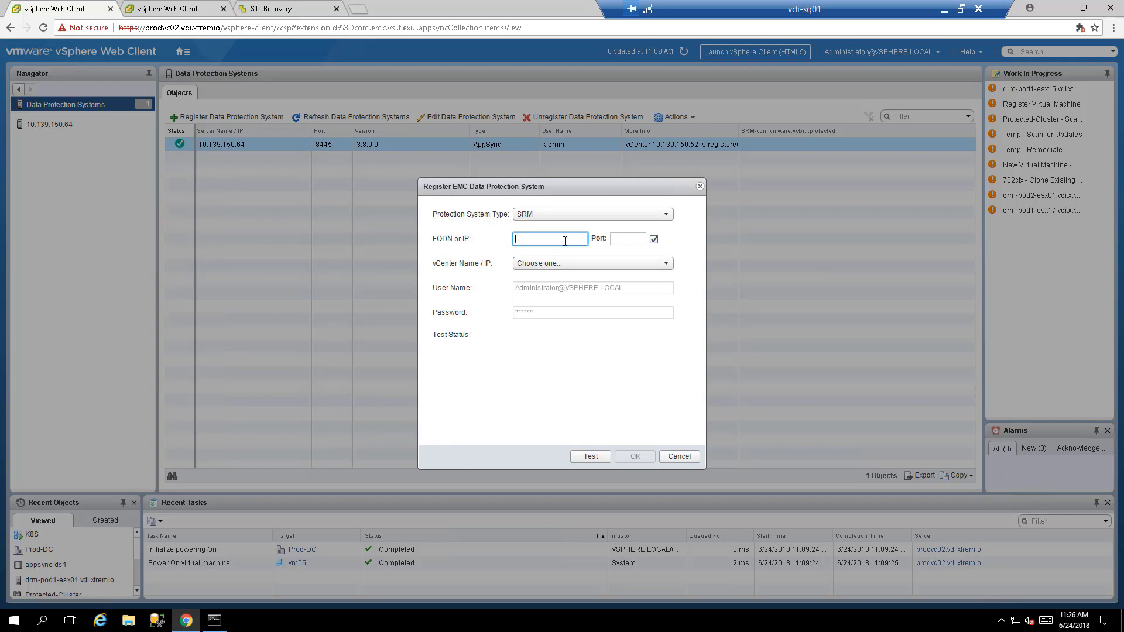
{"action": "type", "text": "10.139.150.78"}
{"action": "left_click", "coordinate": [617, 243]}
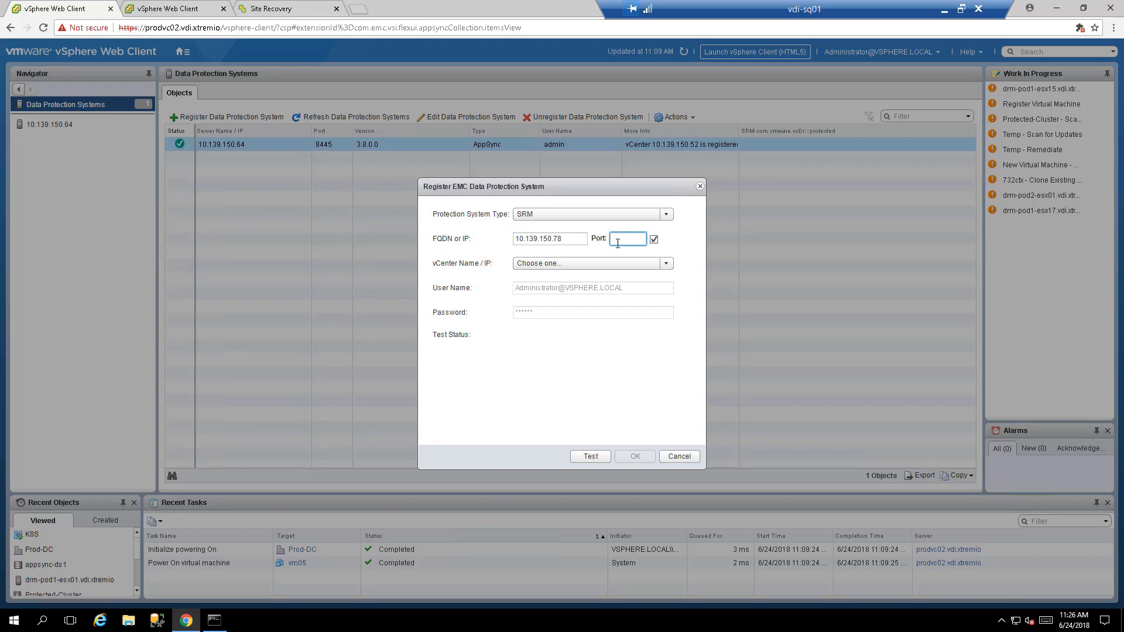
{"action": "type", "text": "9086"}
Step: Assign vCenter prodvc02.vdi.xtremio (10.139.150.52) to the SRM system, test the connection and complete the registration
{"action": "left_click", "coordinate": [579, 264]}
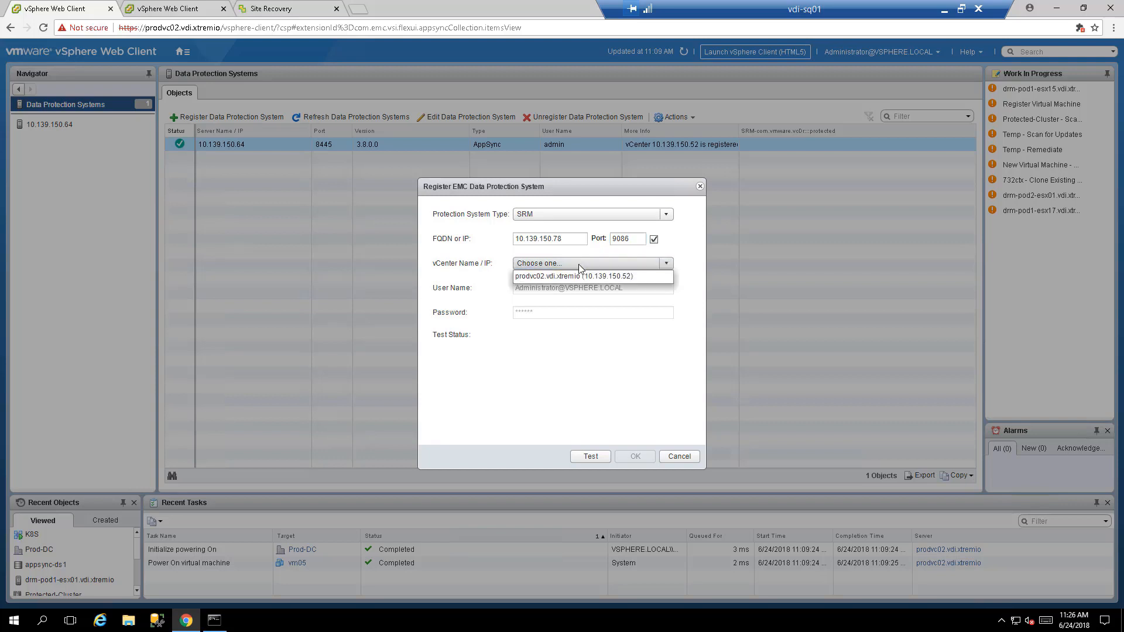
{"action": "left_click", "coordinate": [571, 276]}
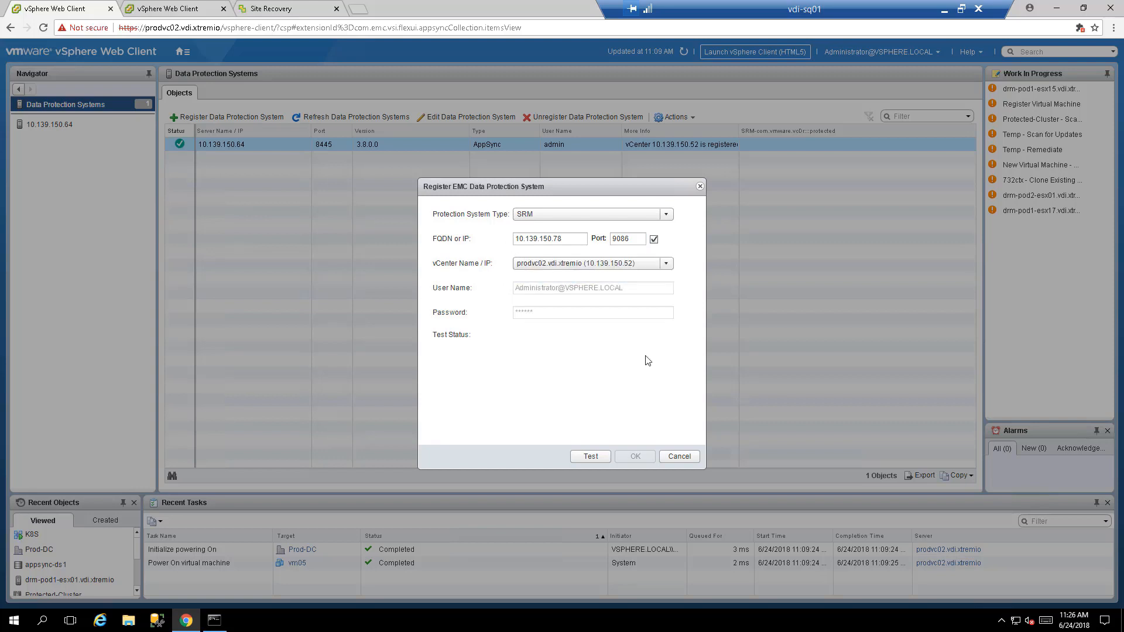
{"action": "left_click", "coordinate": [577, 460]}
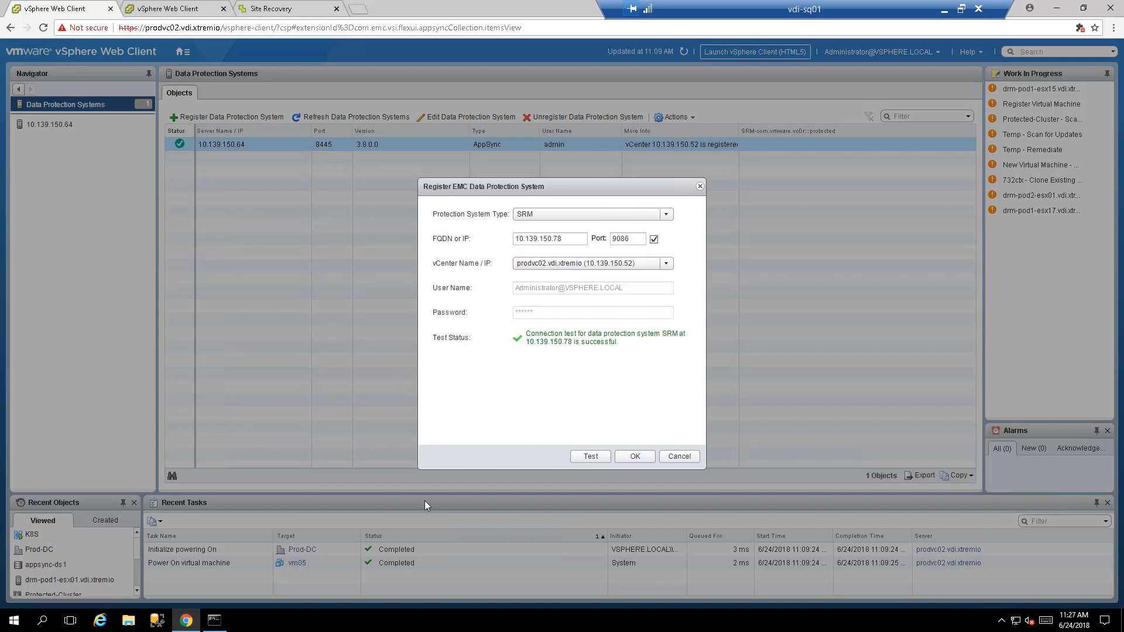
{"action": "left_click", "coordinate": [625, 457]}
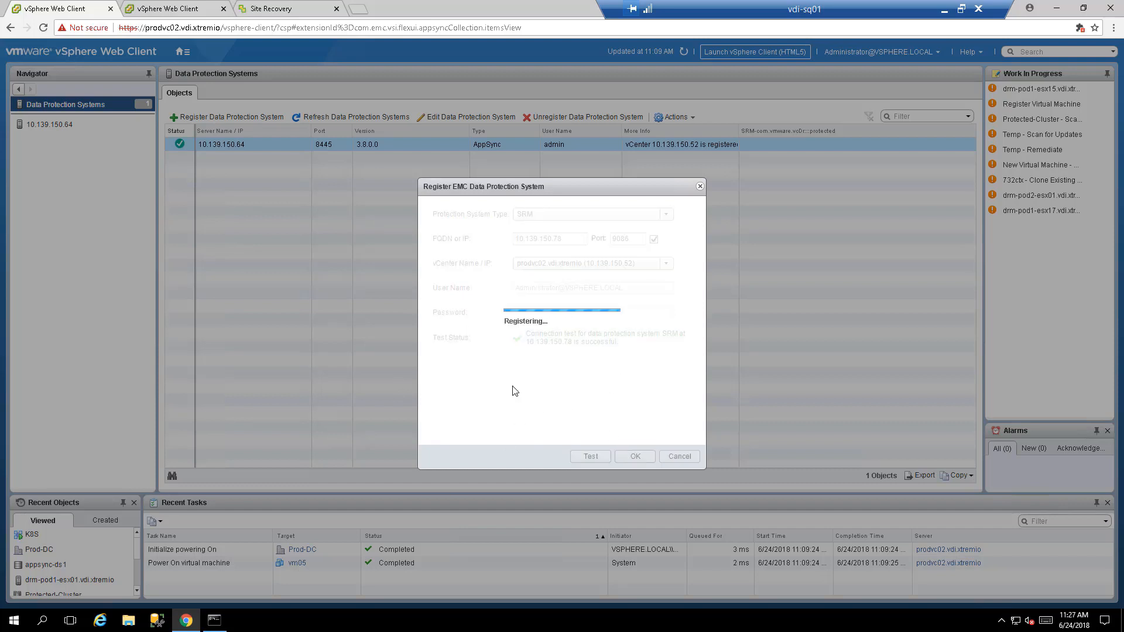
{"action": "left_click", "coordinate": [561, 350]}
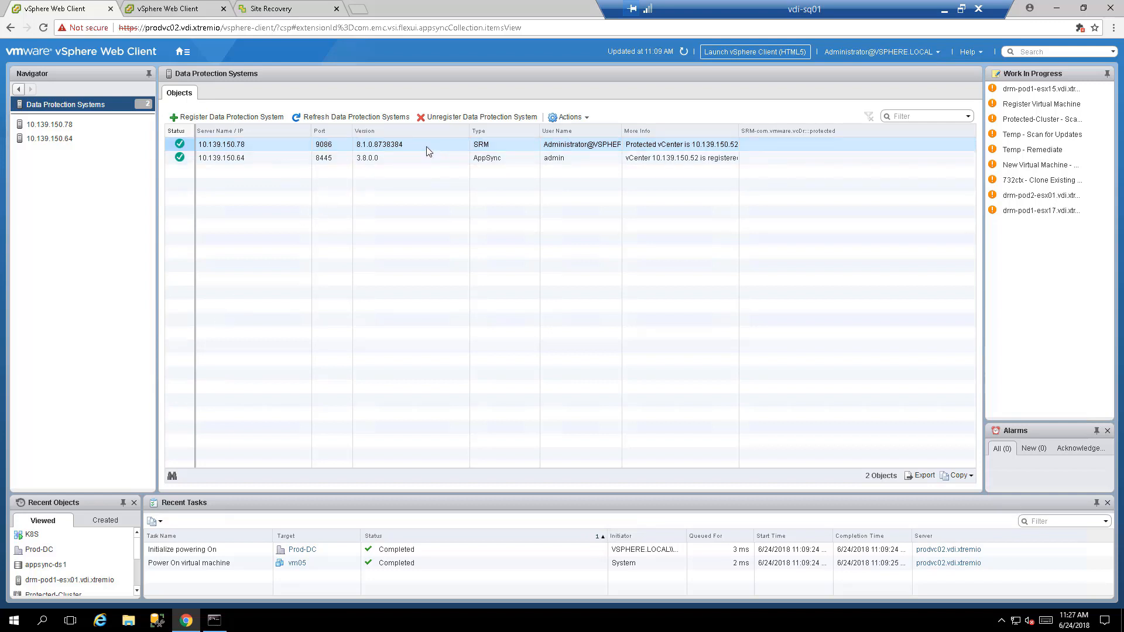
Step: Examine the XtremIO native replication of VM pvm01 in EMC VSI, including the session details and available recovery points of srm-cg01
{"action": "left_click", "coordinate": [87, 129]}
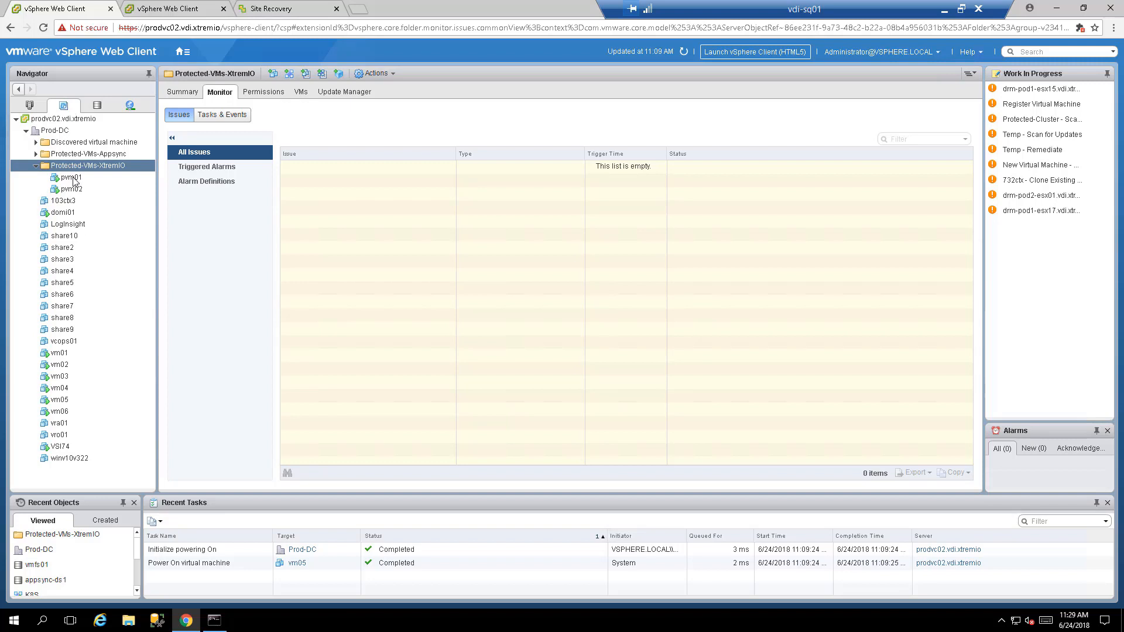
{"action": "left_click", "coordinate": [79, 182]}
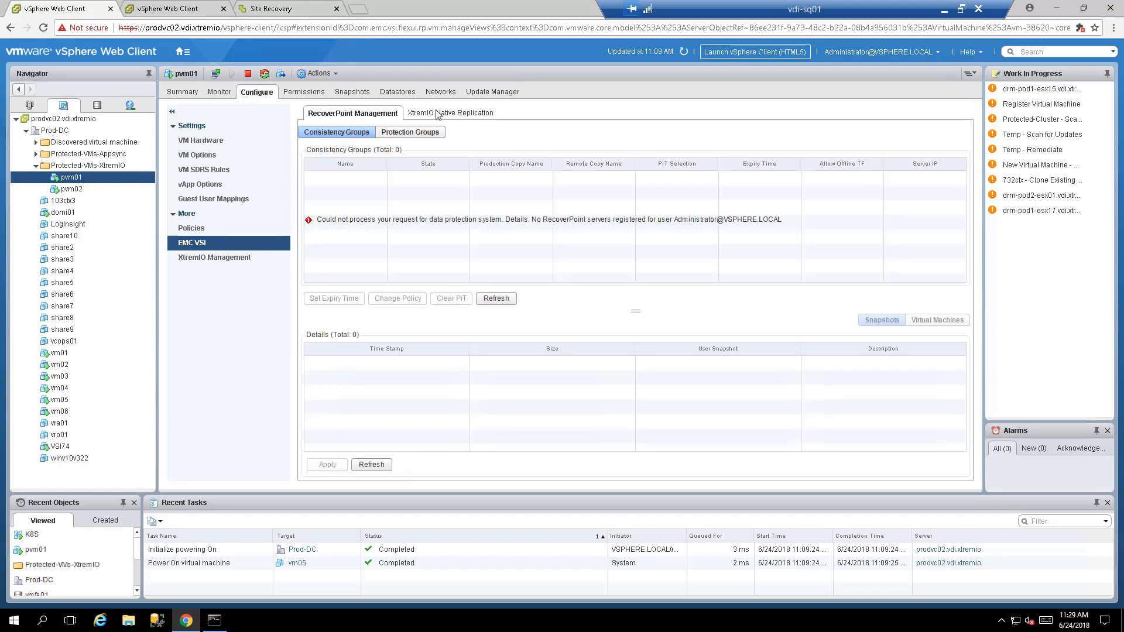
{"action": "left_click", "coordinate": [436, 113]}
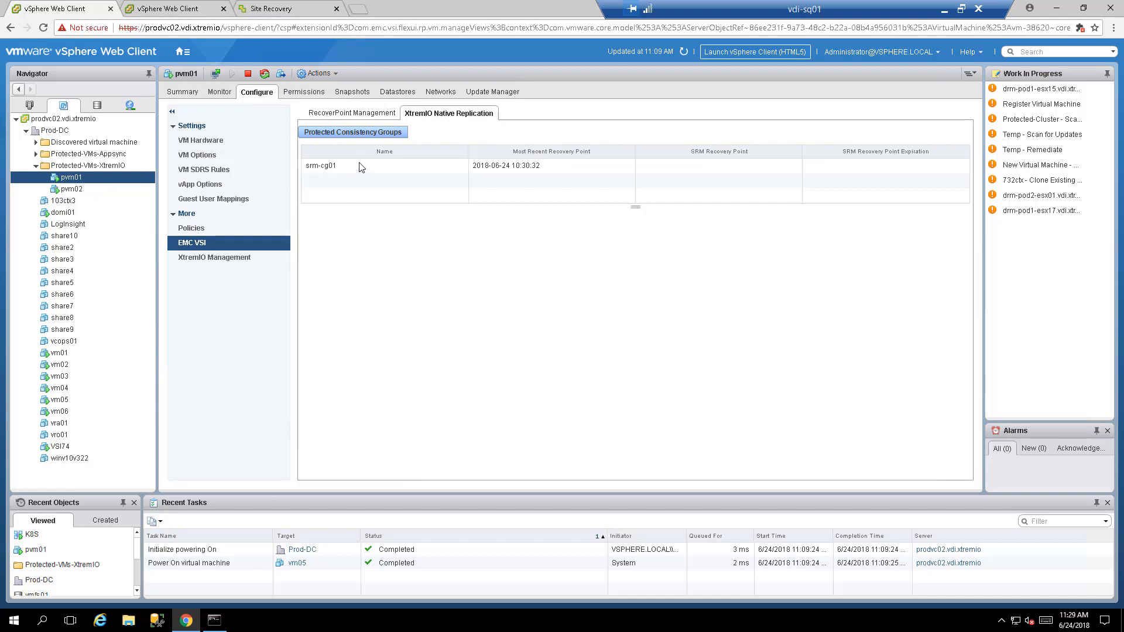
{"action": "left_click", "coordinate": [325, 168]}
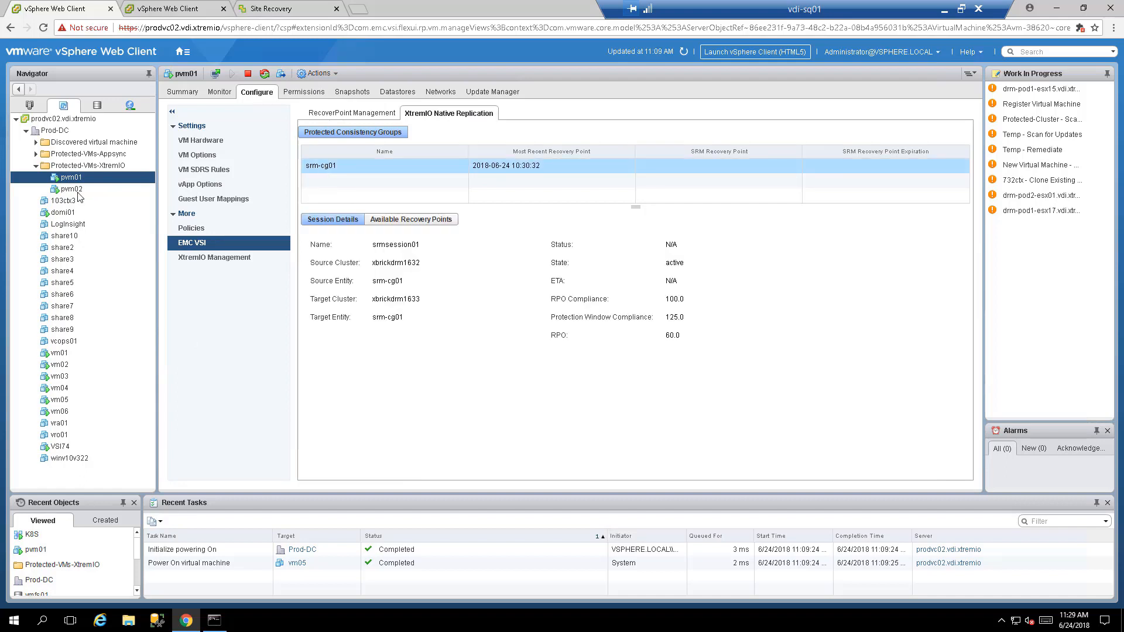
{"action": "left_click", "coordinate": [395, 221]}
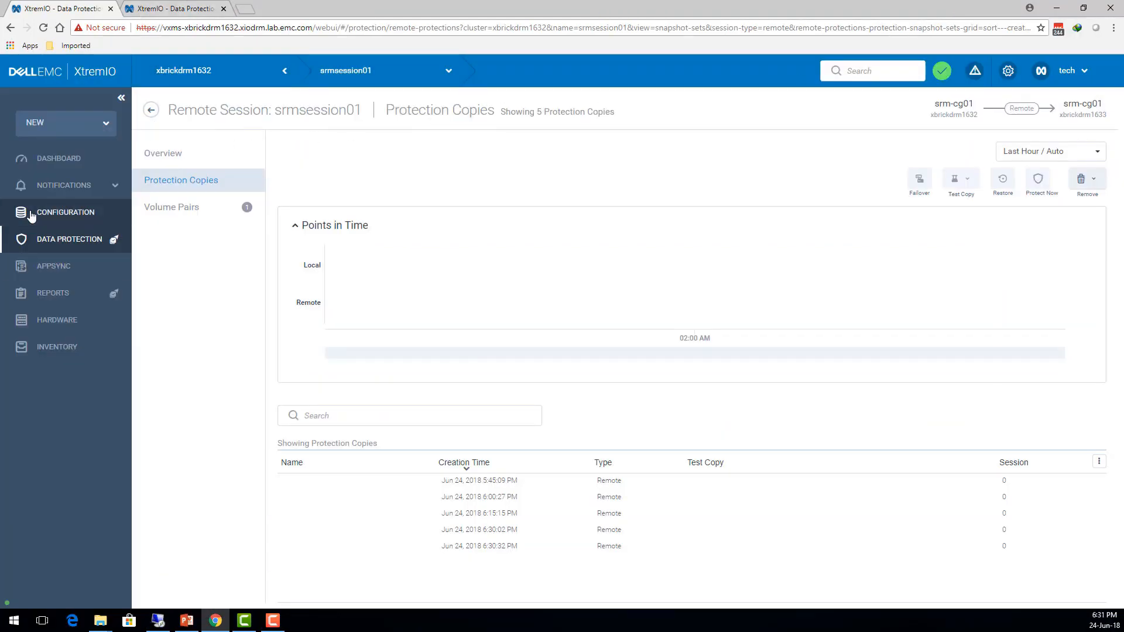
Step: Switch to the XtremIO web UI and replicate remote session srmsession01 immediately with a bookmark name ending in 01
{"action": "left_click", "coordinate": [26, 242]}
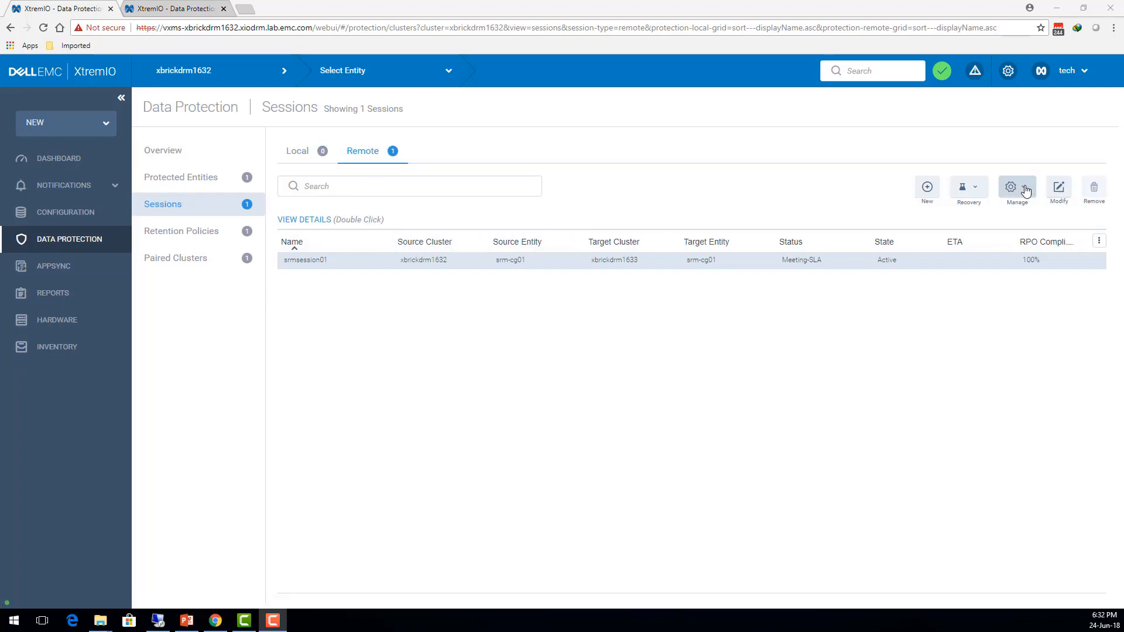
{"action": "left_click", "coordinate": [1025, 192]}
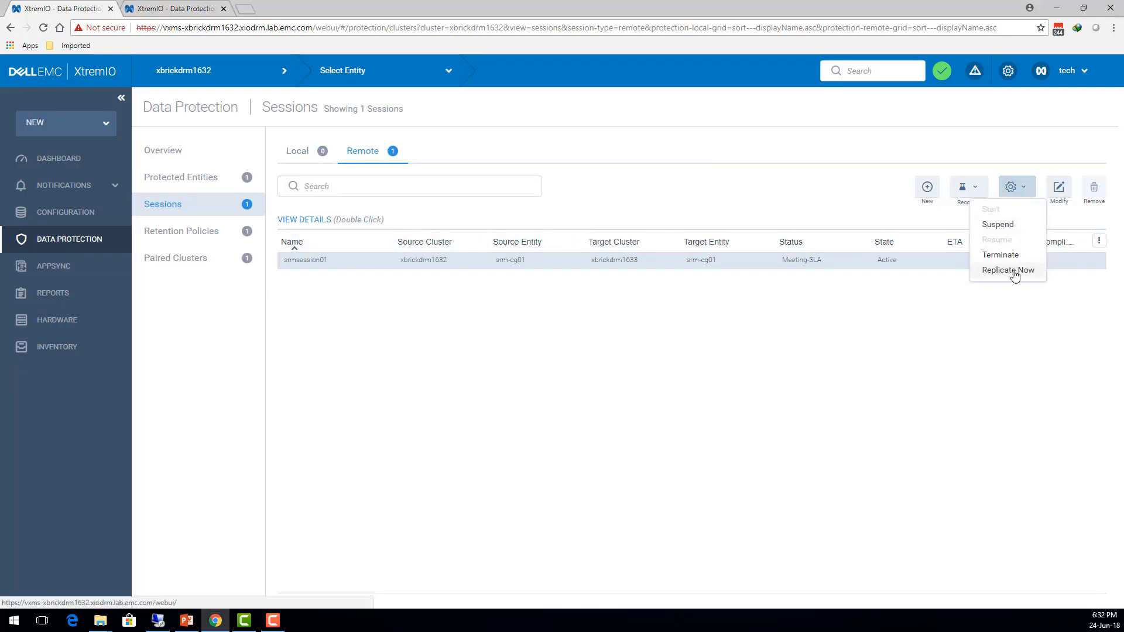
{"action": "left_click", "coordinate": [1014, 275]}
{"action": "left_click", "coordinate": [831, 477]}
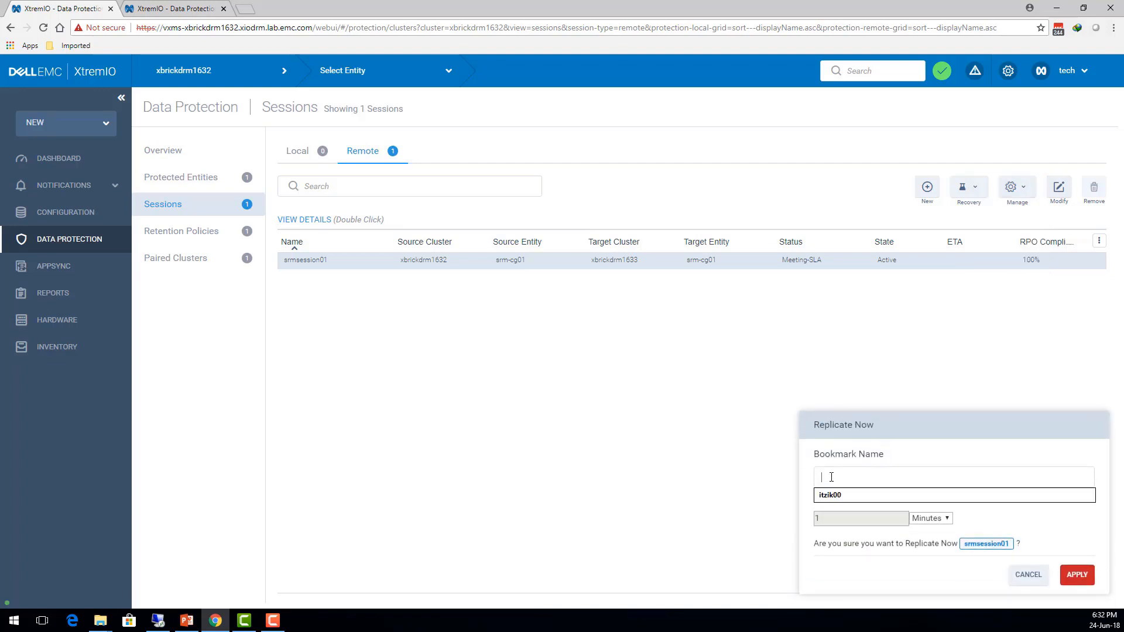
{"action": "type", "text": "itzik01"}
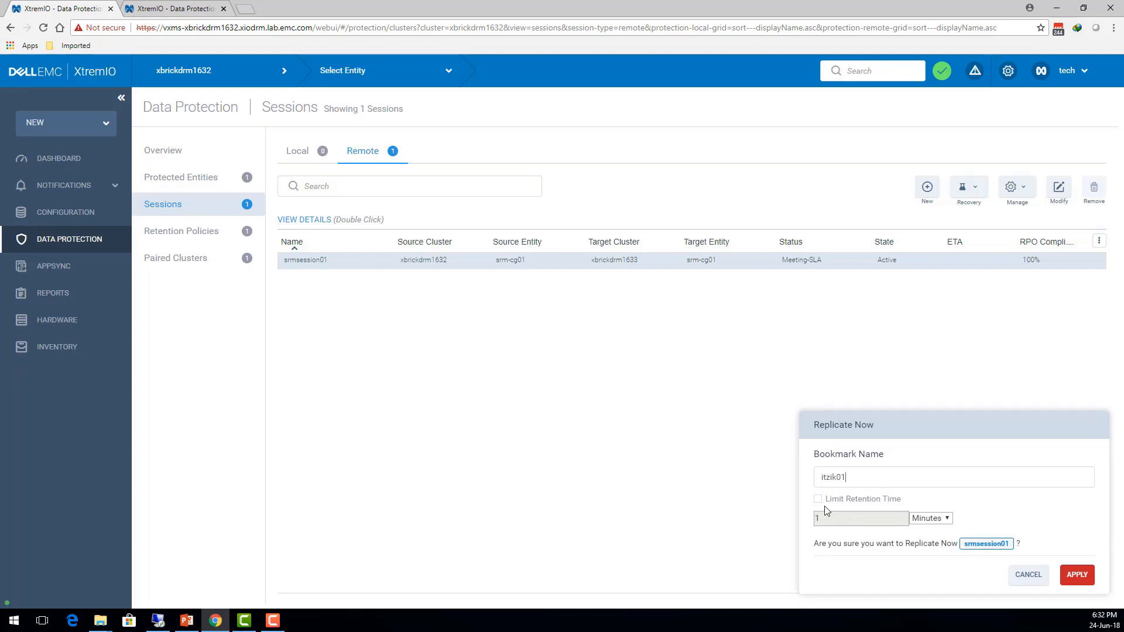
{"action": "left_click", "coordinate": [1075, 575]}
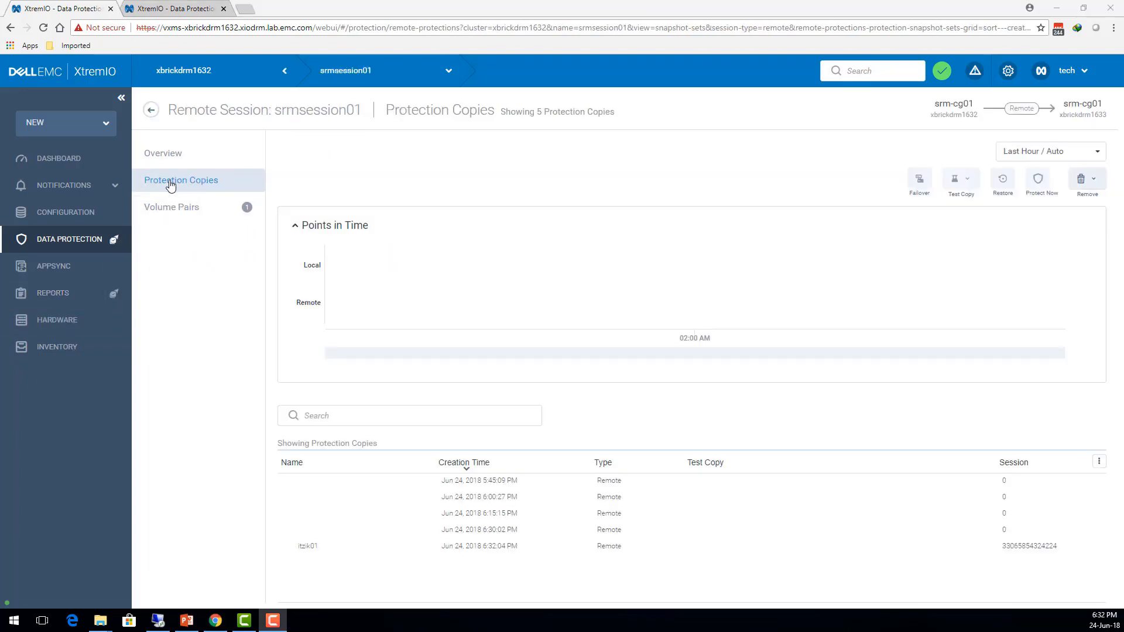
Step: Check the bookmarked protection copy, switch back to the vdi-sq01 remote desktop, and refresh srm-cg01's available recovery points
{"action": "left_click", "coordinate": [321, 554]}
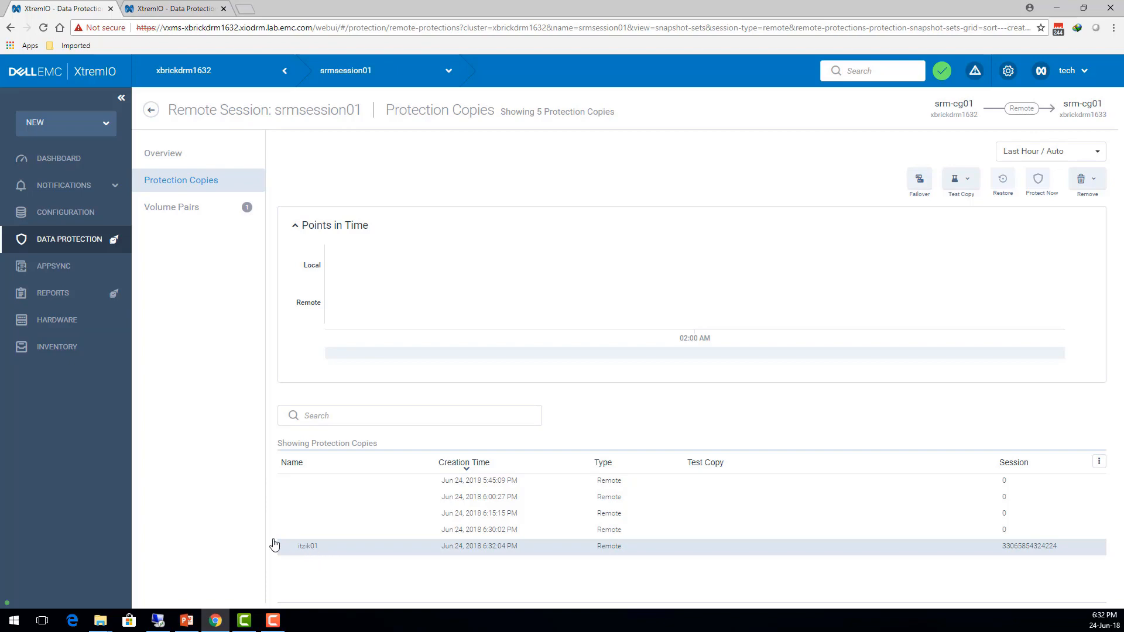
{"action": "left_click", "coordinate": [155, 619]}
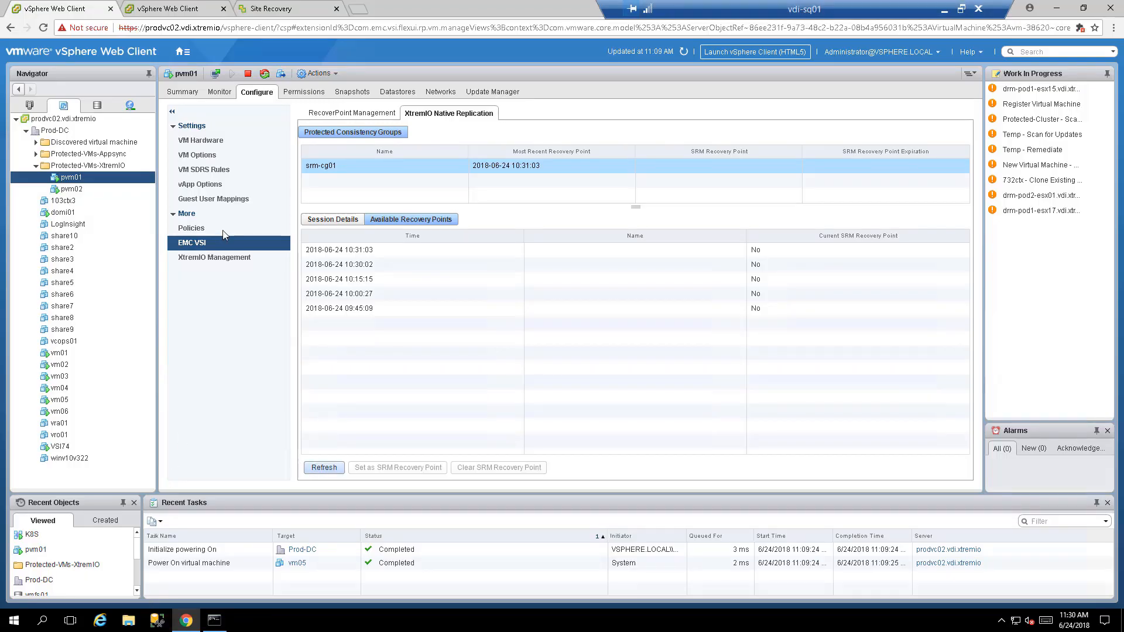
{"action": "left_click", "coordinate": [319, 469]}
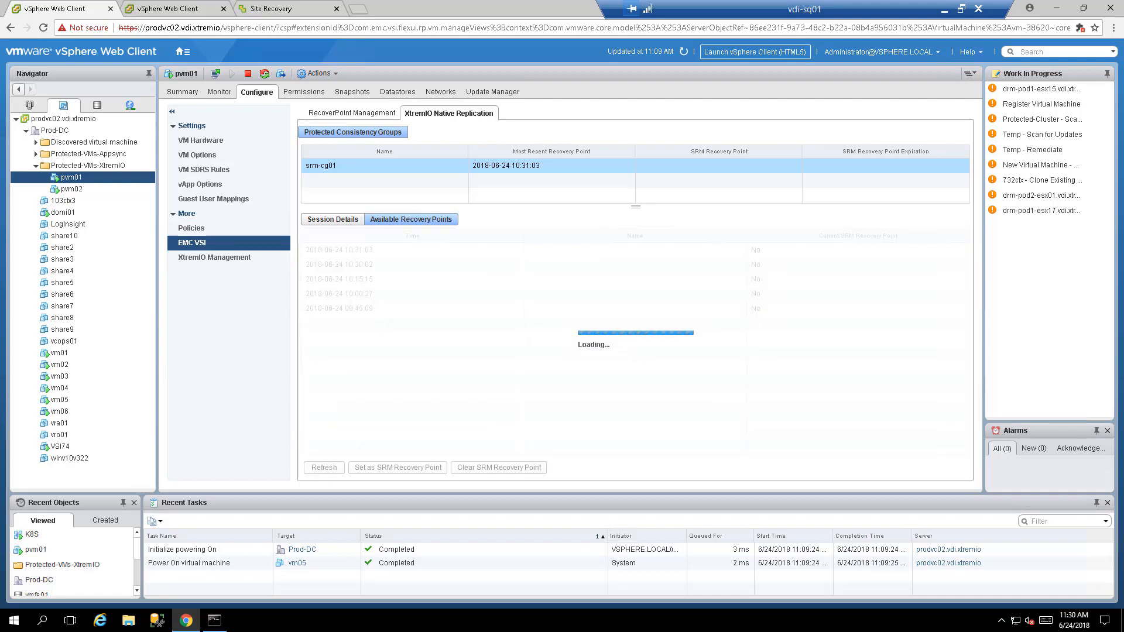
{"action": "left_click", "coordinate": [582, 254]}
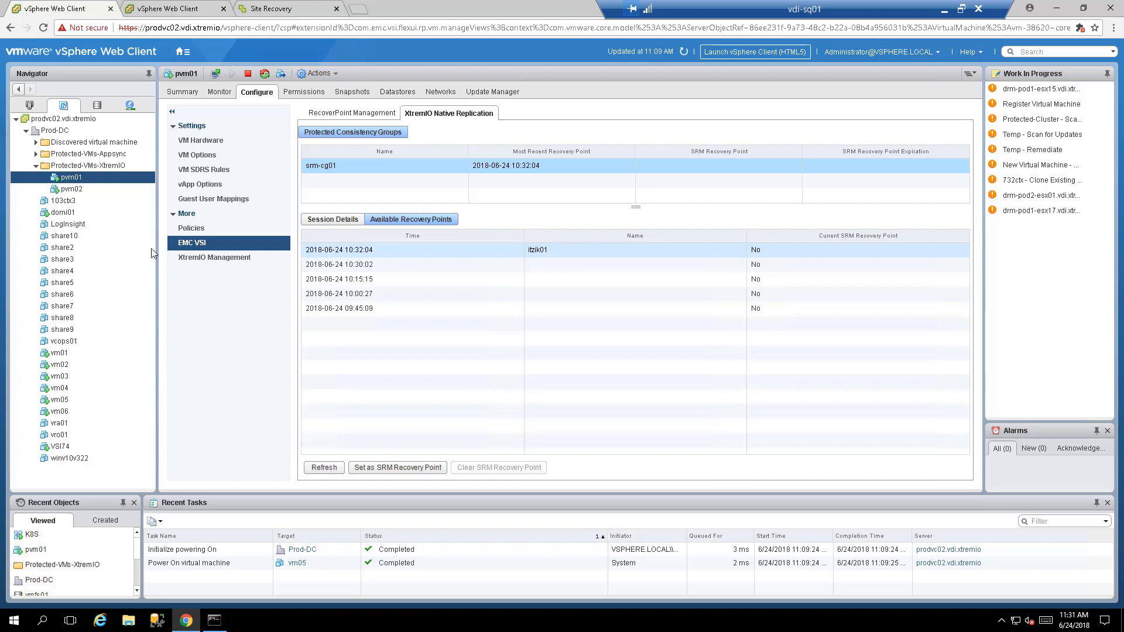
Step: Review the session details of srm-cg01, focusing on its RPO value
{"action": "left_click", "coordinate": [330, 221]}
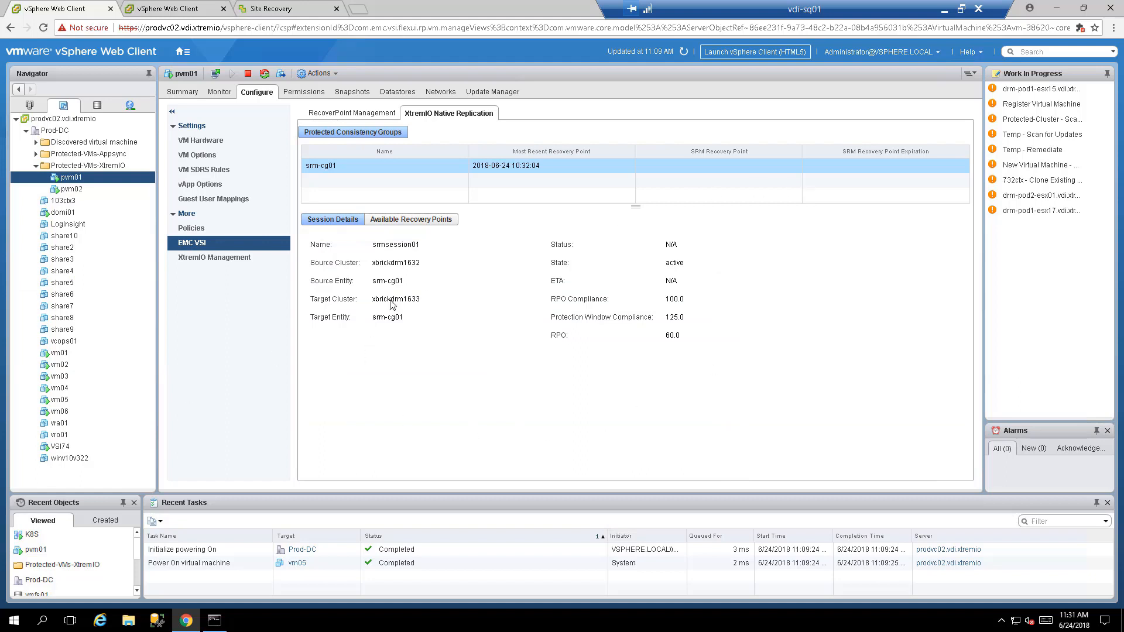
{"action": "double_click", "coordinate": [676, 336]}
{"action": "left_click", "coordinate": [557, 265]}
{"action": "left_click", "coordinate": [398, 221]}
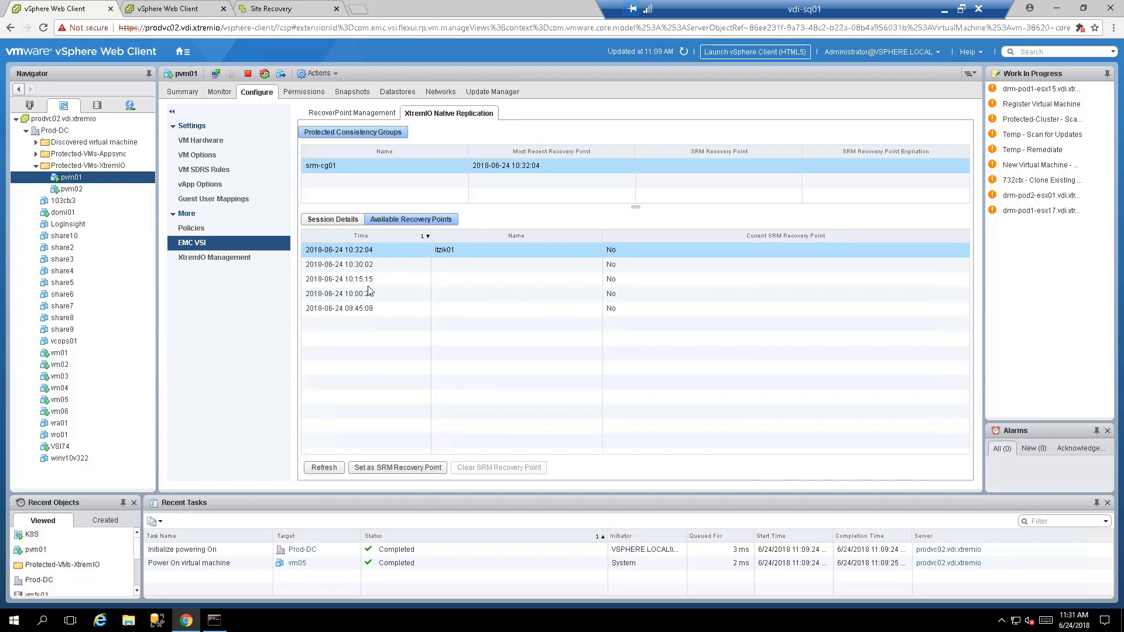
{"action": "left_click", "coordinate": [377, 309]}
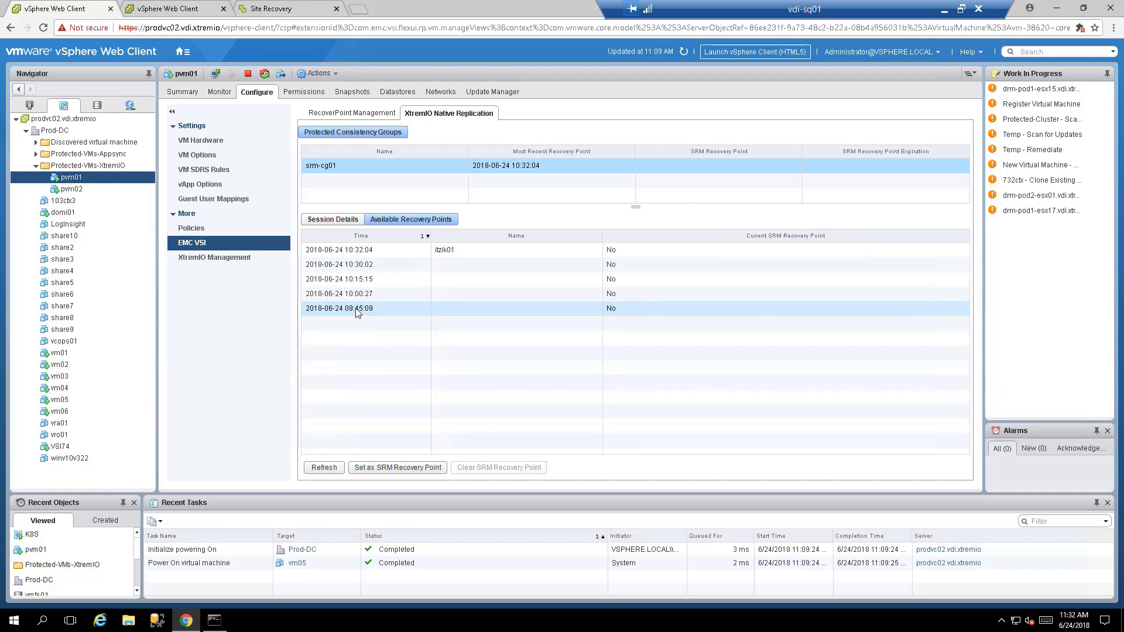
{"action": "left_click", "coordinate": [367, 468]}
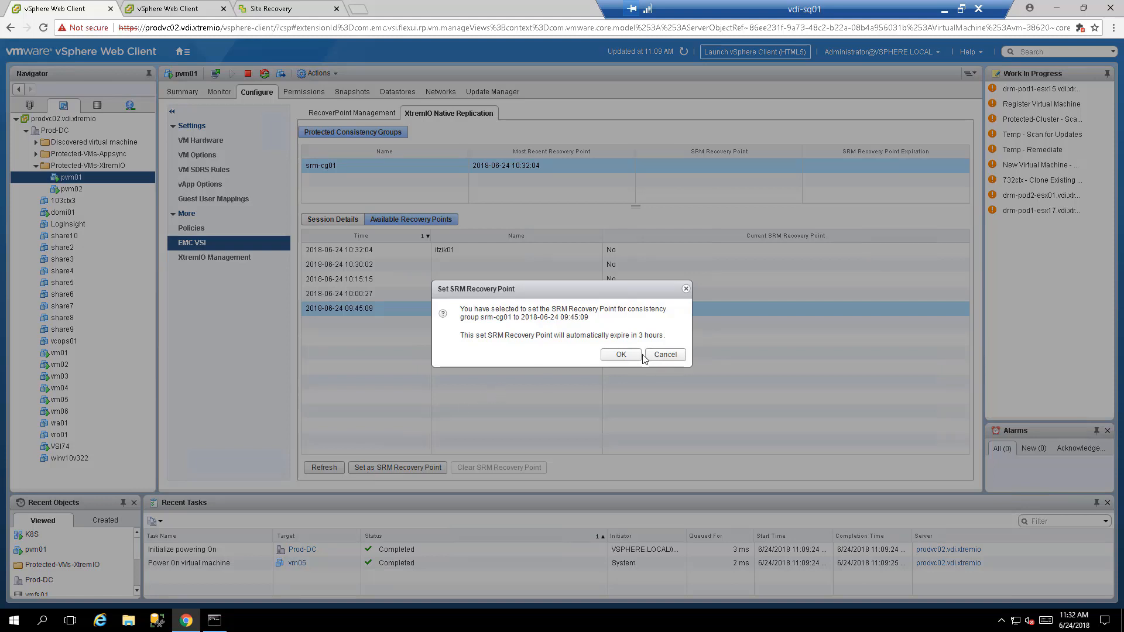
{"action": "left_click", "coordinate": [621, 355]}
{"action": "left_click", "coordinate": [621, 355]}
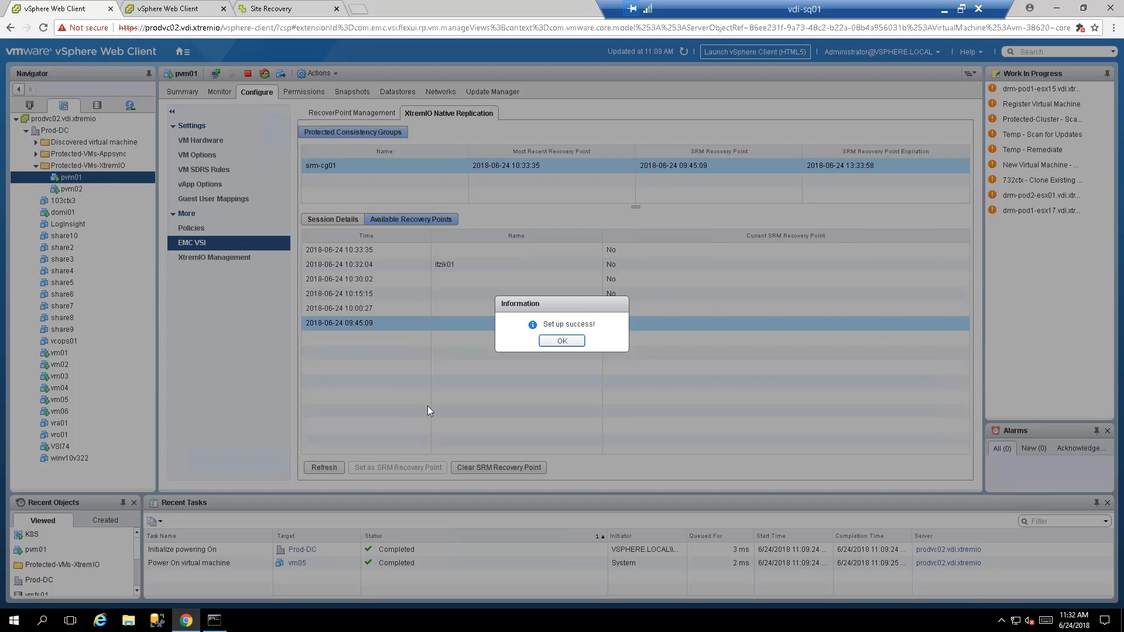
{"action": "left_click", "coordinate": [561, 341]}
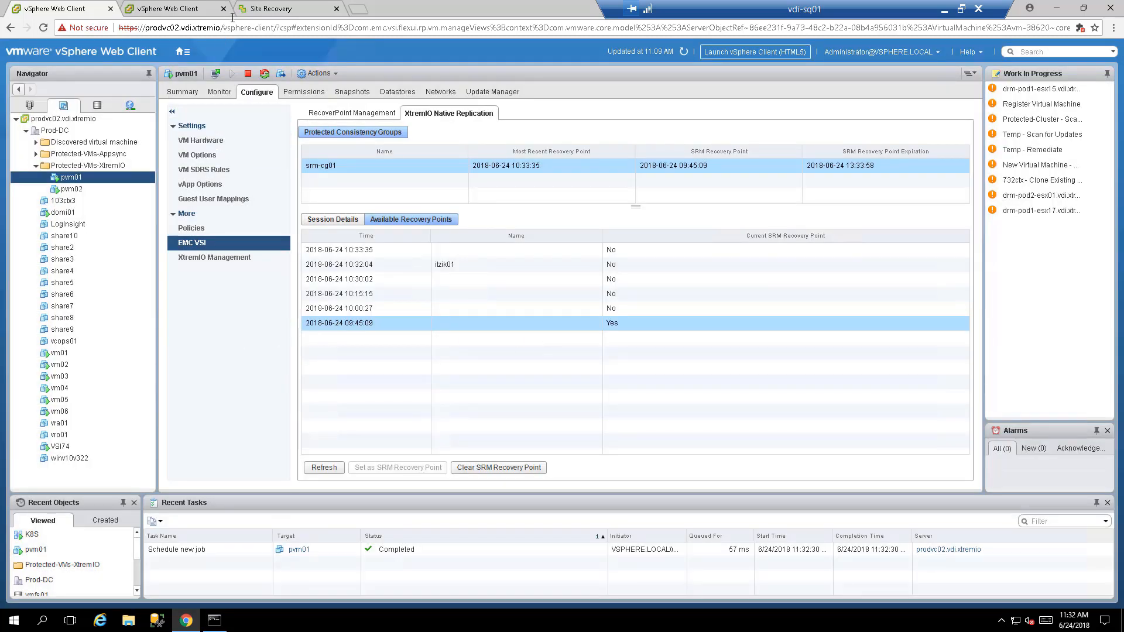
Step: Run recovery plan rp01 as a planned migration, acknowledging the infrastructure change, and open the plan's recovery steps
{"action": "left_click", "coordinate": [263, 13]}
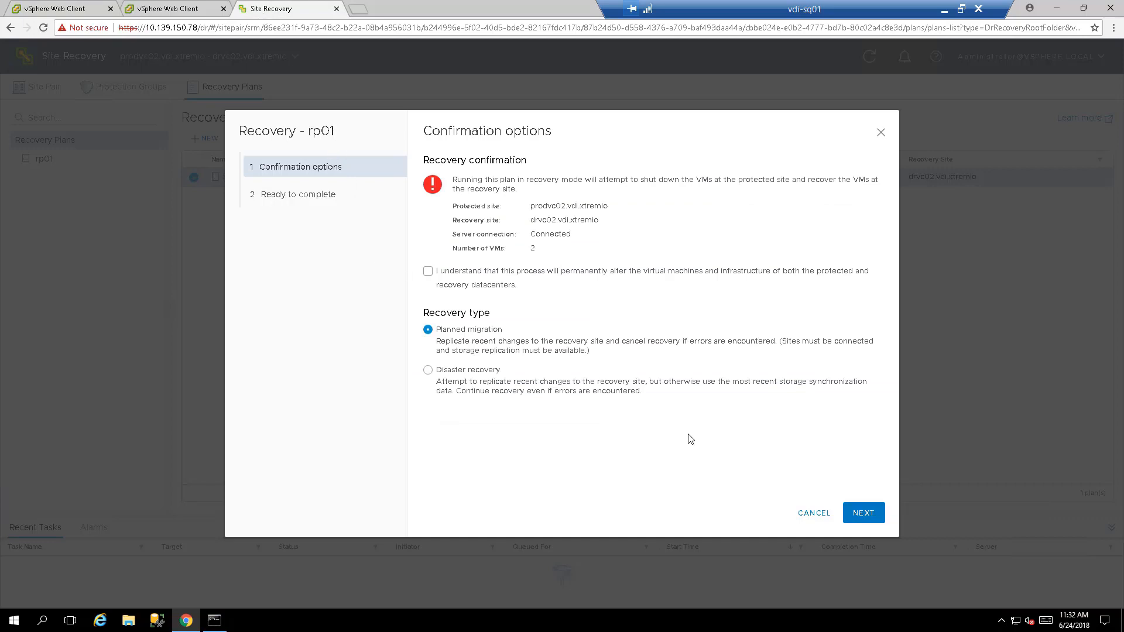
{"action": "left_click", "coordinate": [428, 272]}
{"action": "left_click", "coordinate": [859, 515]}
{"action": "left_click", "coordinate": [859, 515]}
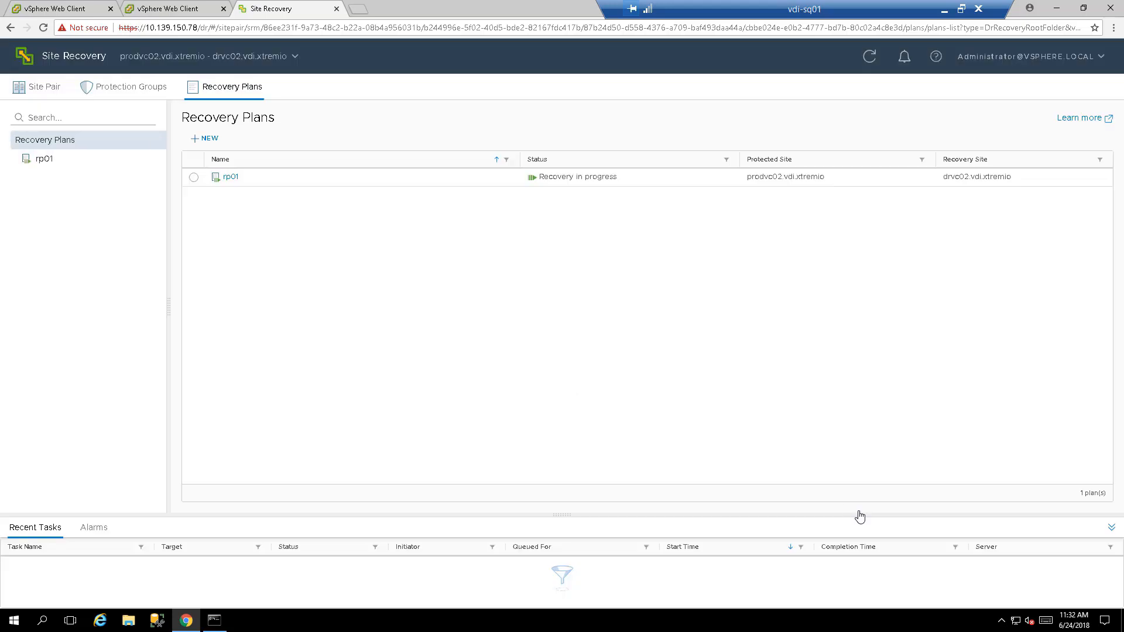
{"action": "left_click", "coordinate": [53, 166]}
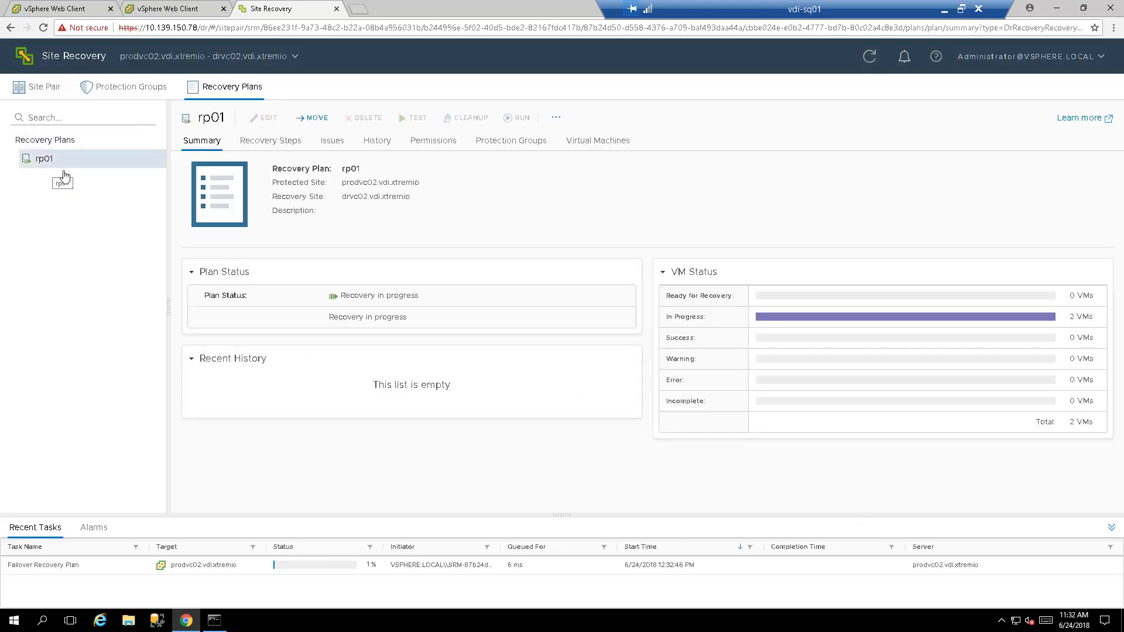
{"action": "left_click", "coordinate": [257, 144]}
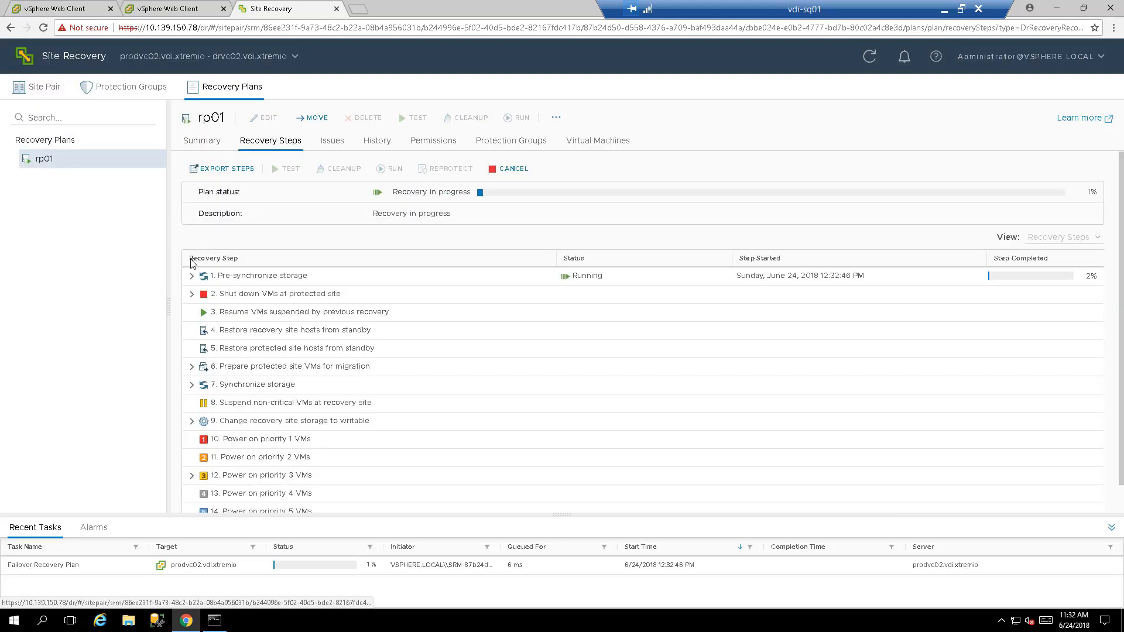